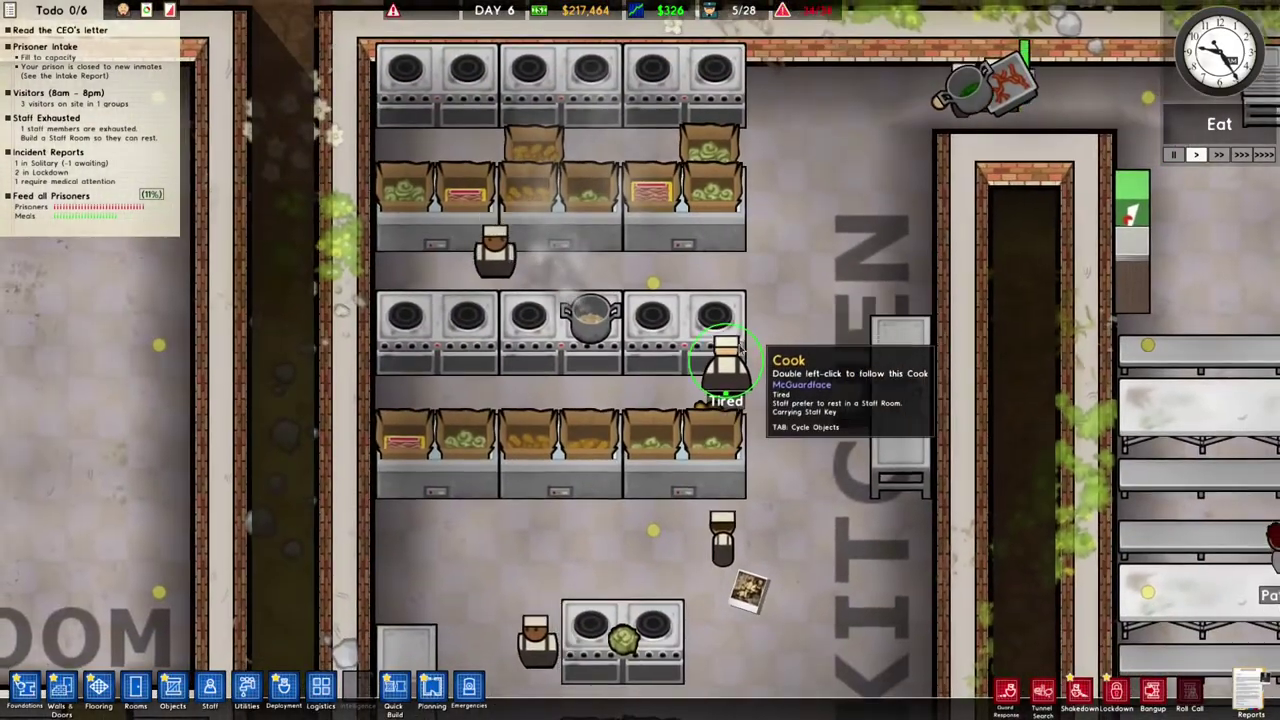
Inspect the cook's orders and the bedroom's wooden door, then bring up RimWorld's Work and Architect menus.
{"action": "left_click", "coordinate": [728, 360]}
{"action": "scroll", "coordinate": [728, 360], "scroll_direction": "down", "scroll_amount": 3}
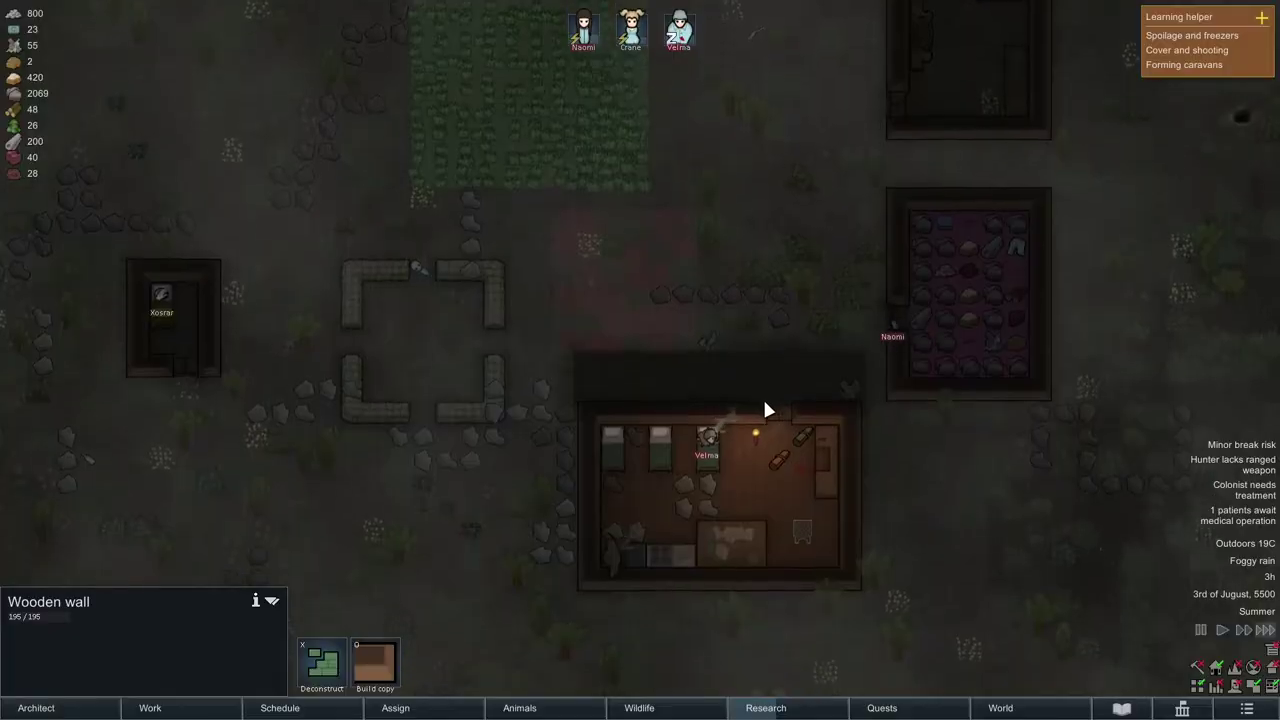
{"action": "left_click", "coordinate": [778, 406]}
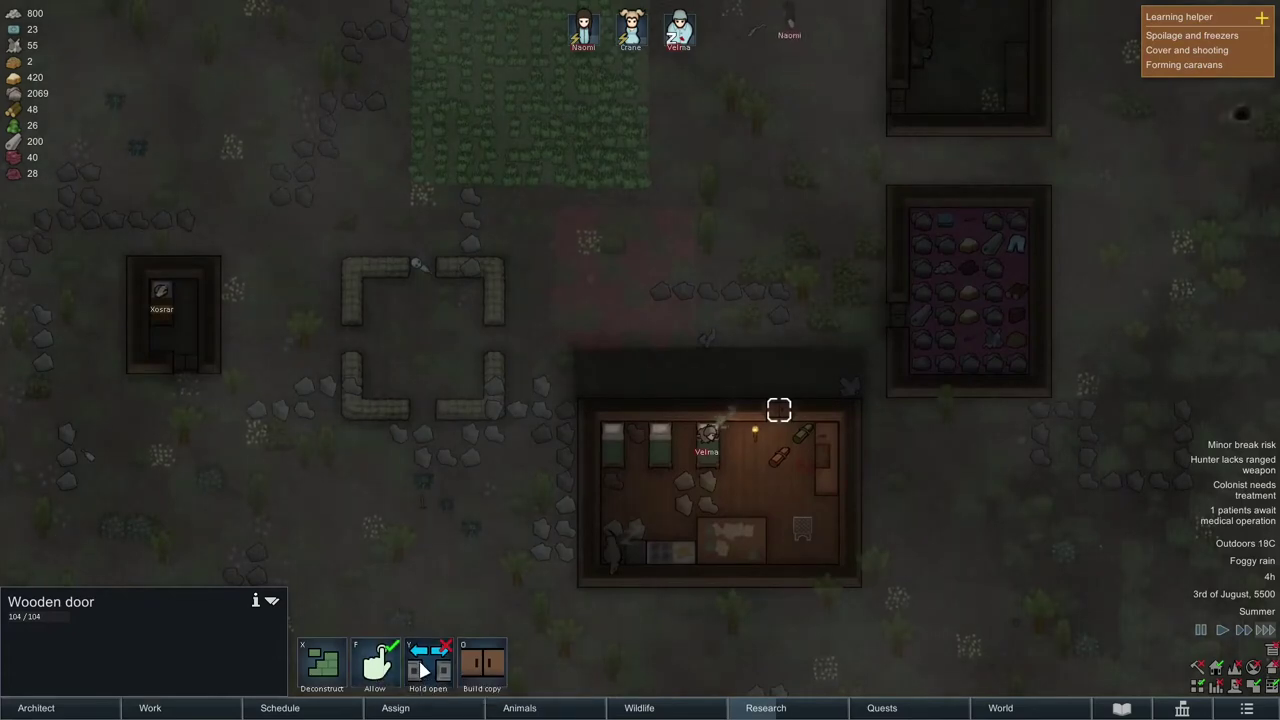
{"action": "left_click", "coordinate": [133, 708]}
{"action": "left_click", "coordinate": [82, 707]}
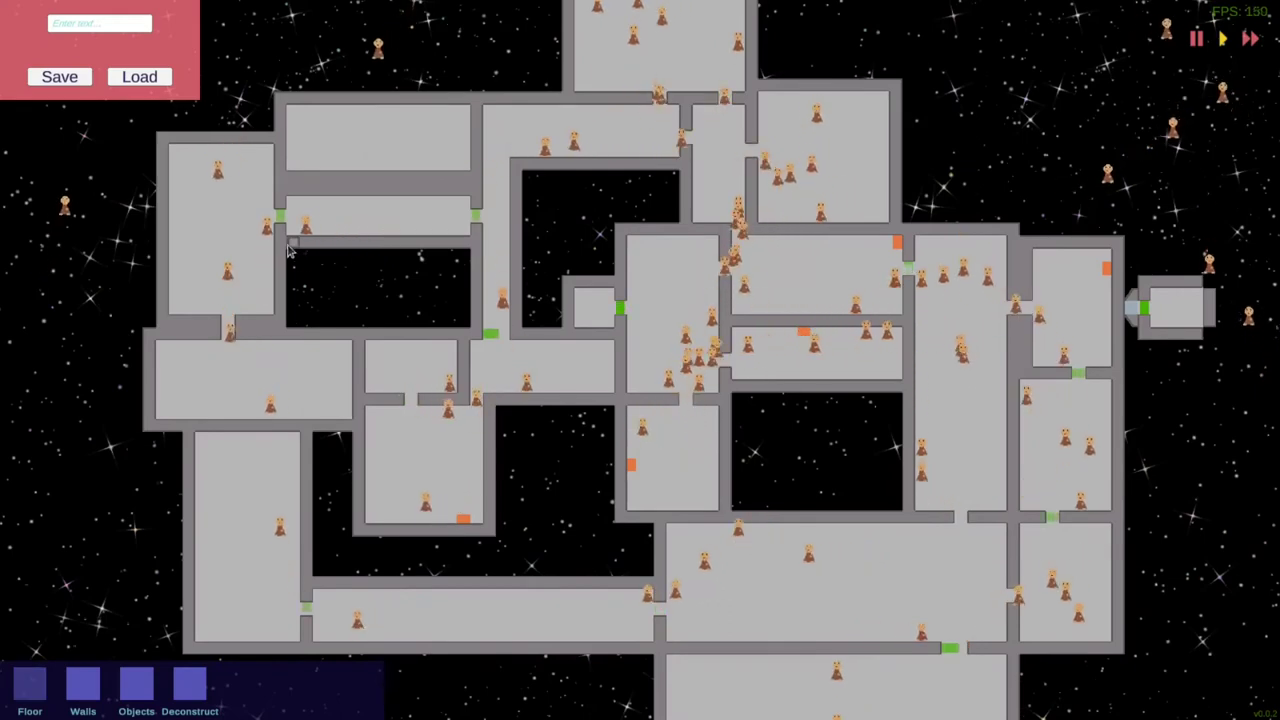
Lay floor across the empty gap in the station.
{"action": "mouse_move", "coordinate": [287, 250]}
{"action": "left_mouse_down"}
{"action": "mouse_move", "coordinate": [377, 314]}
{"action": "mouse_move", "coordinate": [468, 327]}
{"action": "left_mouse_up"}
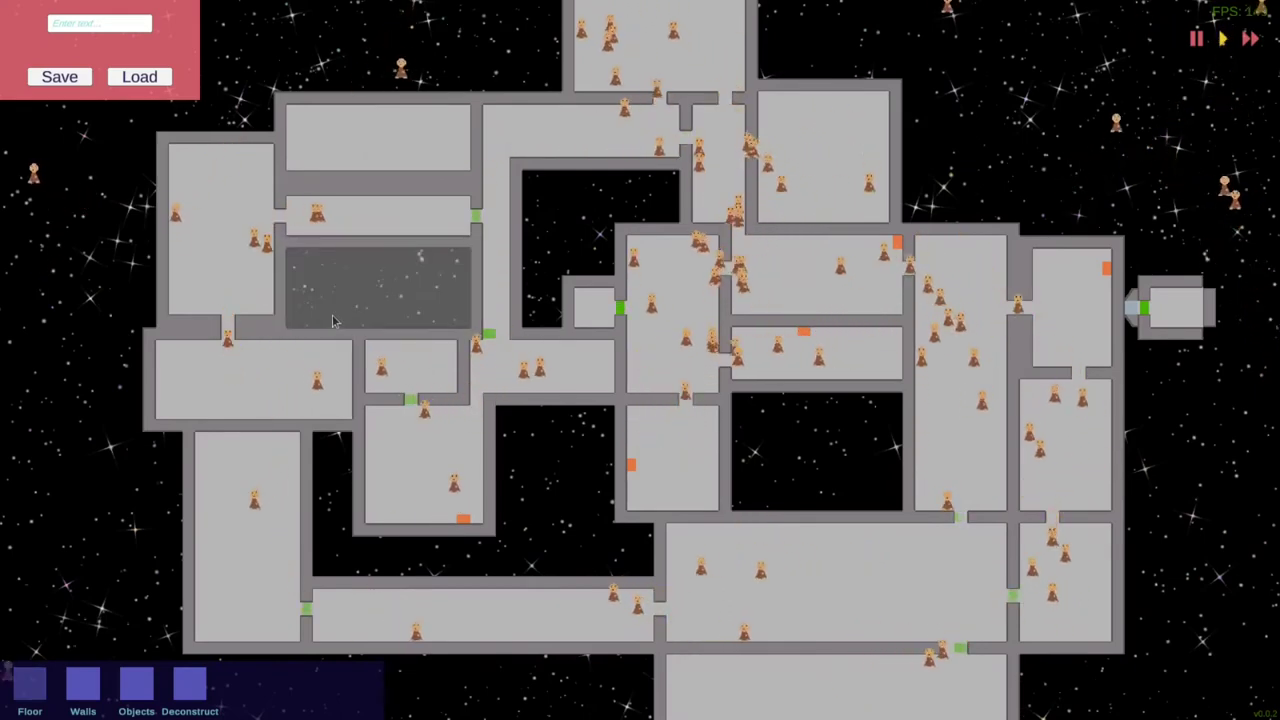
{"action": "scroll", "coordinate": [333, 320], "scroll_direction": "up", "scroll_amount": 1}
{"action": "scroll", "coordinate": [411, 292], "scroll_direction": "down", "scroll_amount": 1}
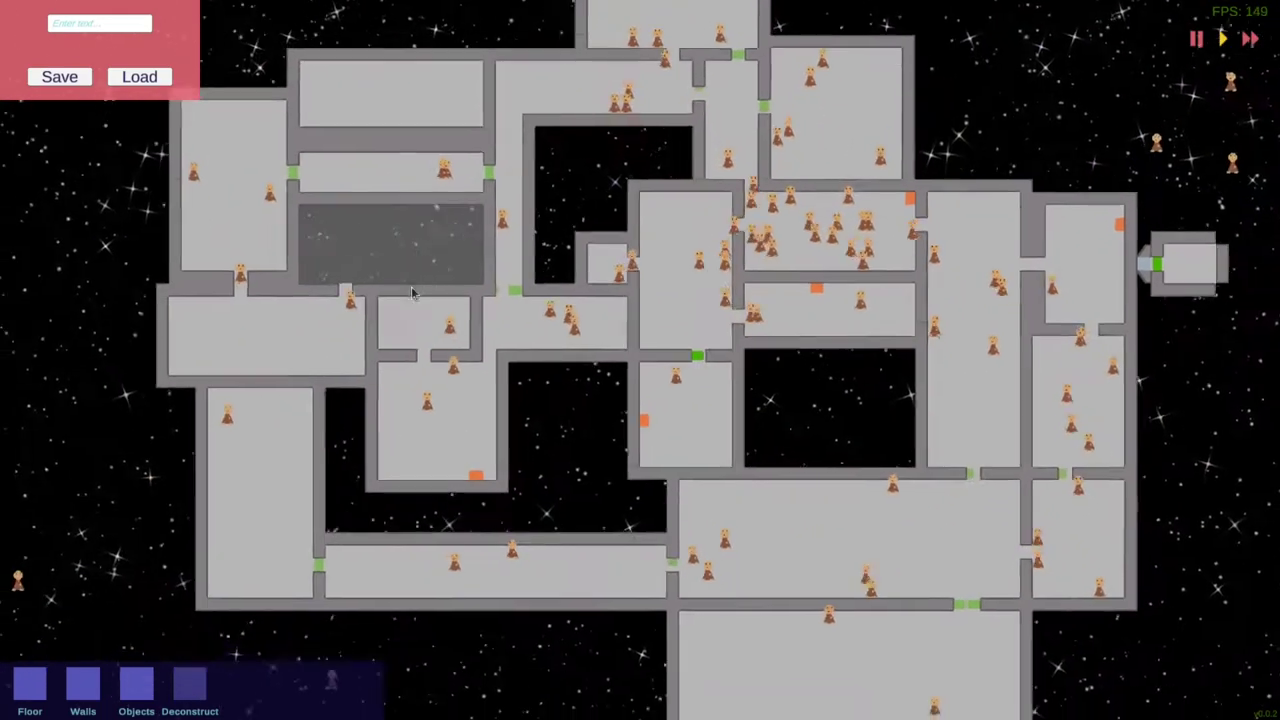
{"action": "key", "text": "a"}
{"action": "scroll", "coordinate": [428, 306], "scroll_direction": "down", "scroll_amount": 1}
Lay floor for a new structure west of the station, plus a section below it.
{"action": "left_click_drag", "start_coordinate": [160, 220], "coordinate": [296, 324]}
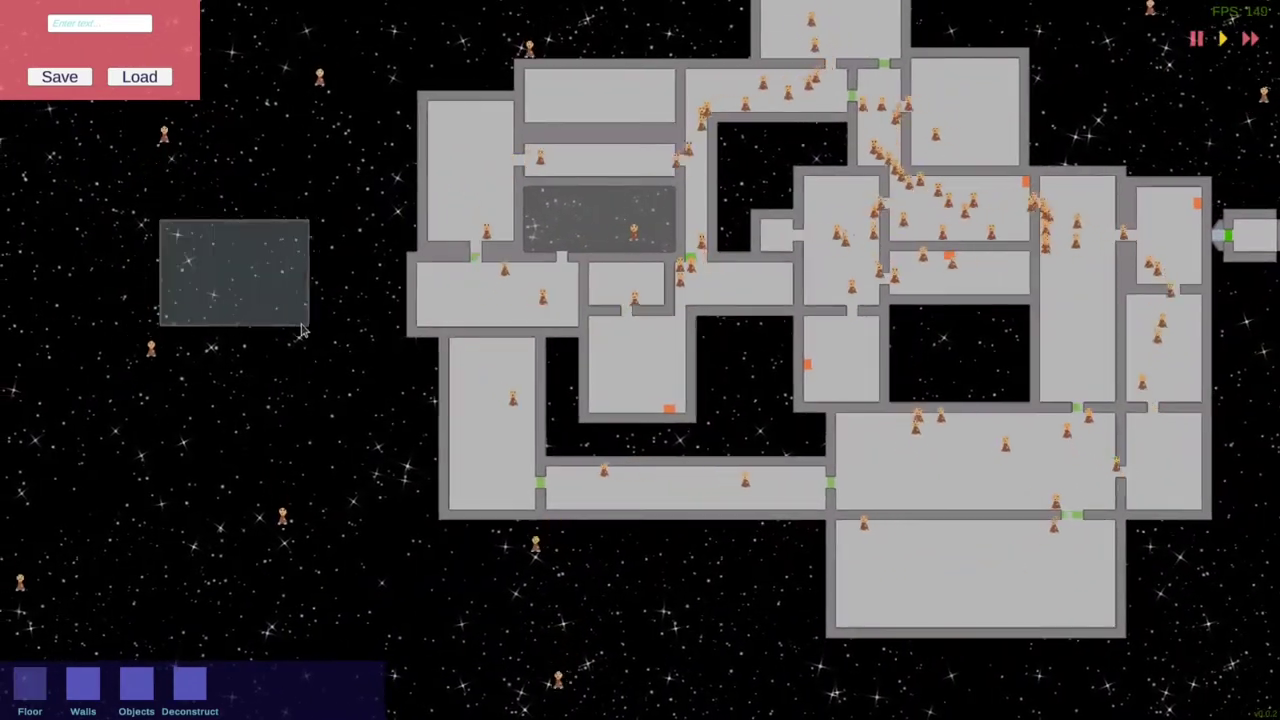
{"action": "scroll", "coordinate": [300, 325], "scroll_direction": "down", "scroll_amount": 1}
{"action": "key", "text": "d"}
{"action": "key", "text": "w"}
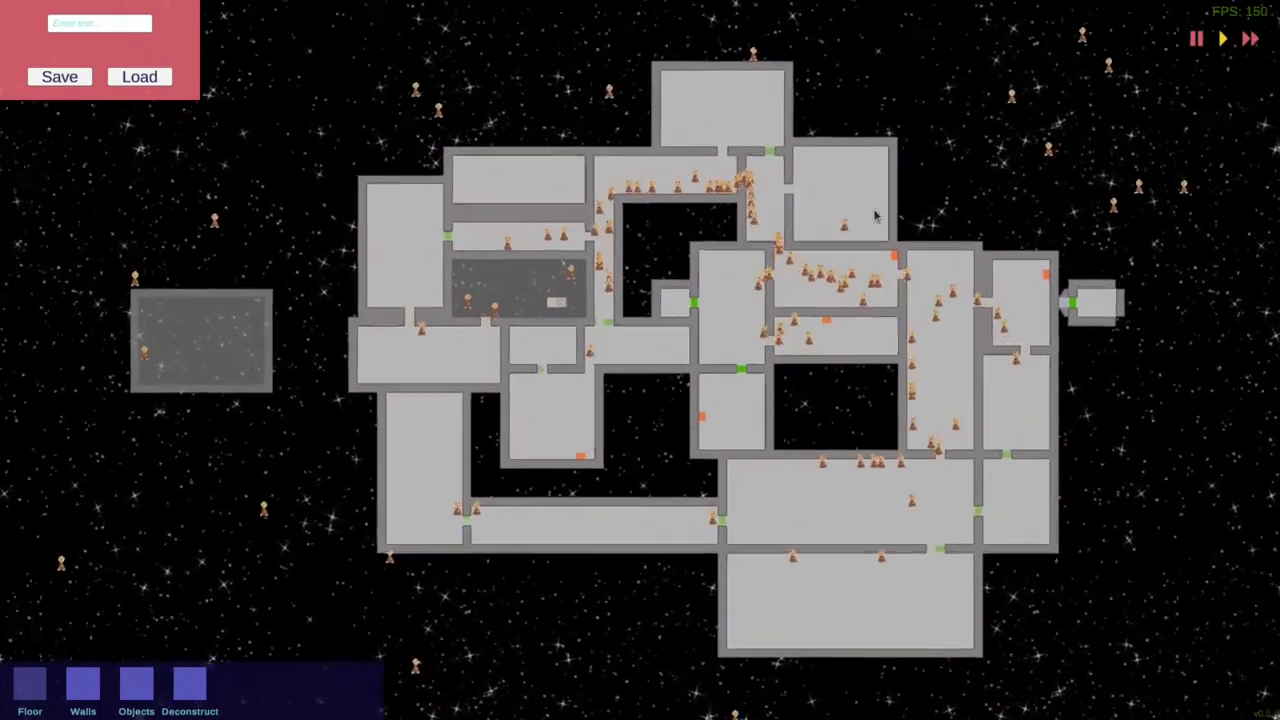
{"action": "scroll", "coordinate": [875, 215], "scroll_direction": "up", "scroll_amount": 1}
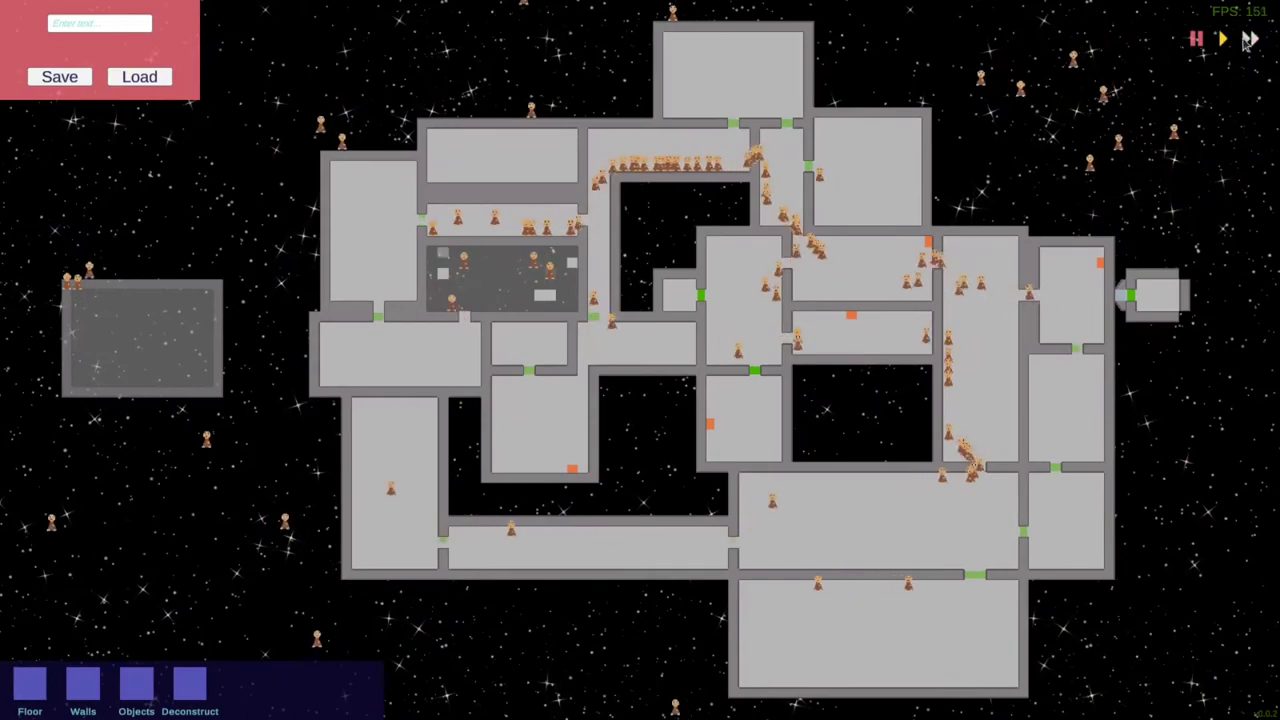
{"action": "scroll", "coordinate": [737, 263], "scroll_direction": "up", "scroll_amount": 3}
{"action": "key", "text": "a"}
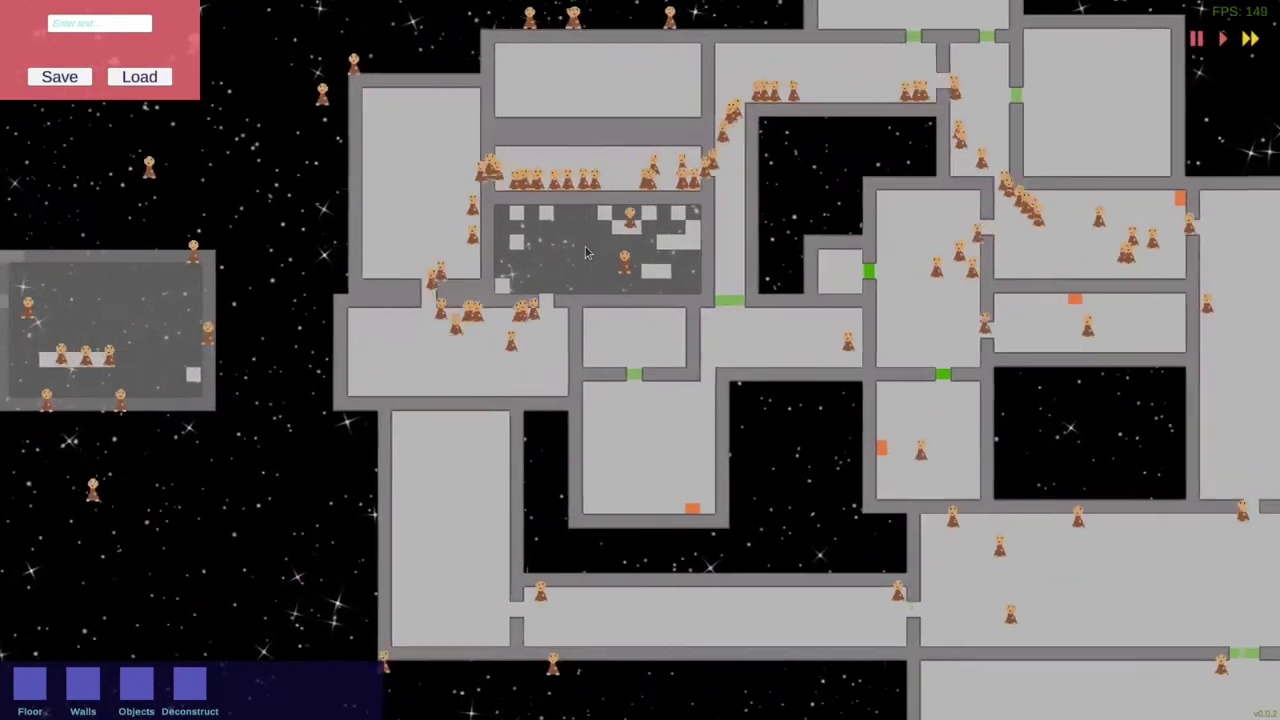
{"action": "key", "text": "a"}
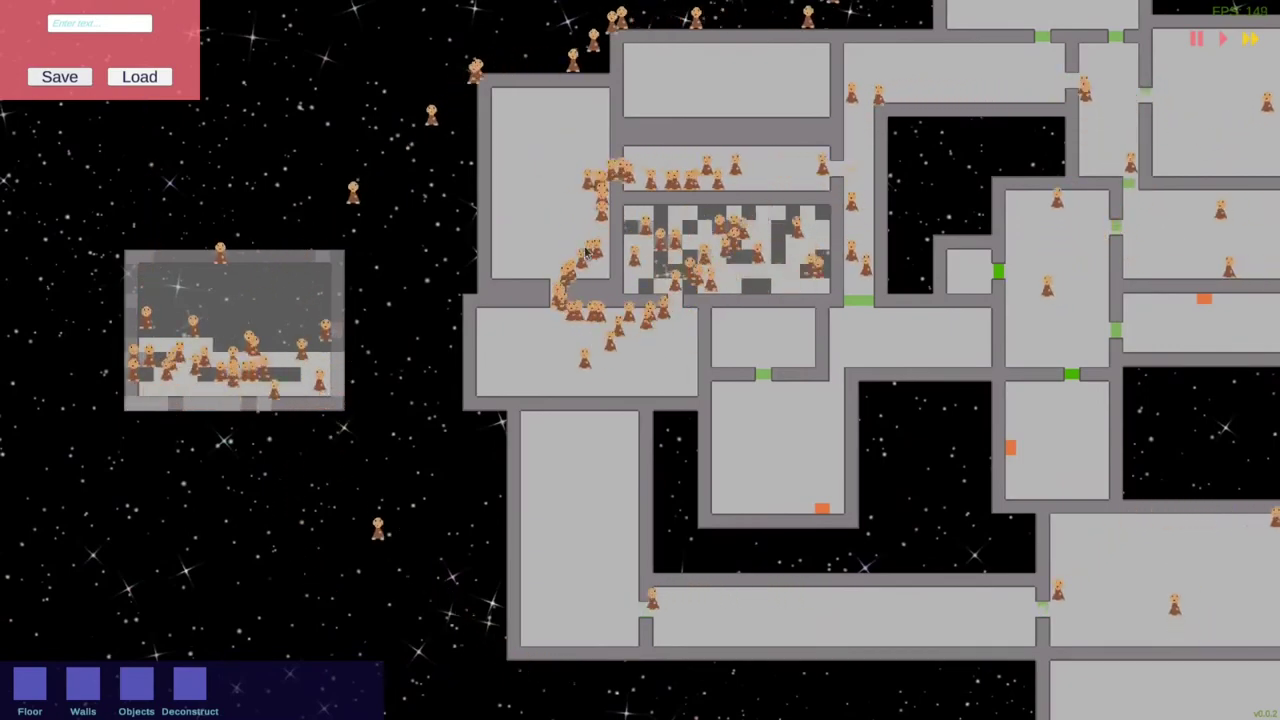
{"action": "left_click", "coordinate": [30, 684]}
{"action": "left_click_drag", "start_coordinate": [340, 402], "coordinate": [214, 497]}
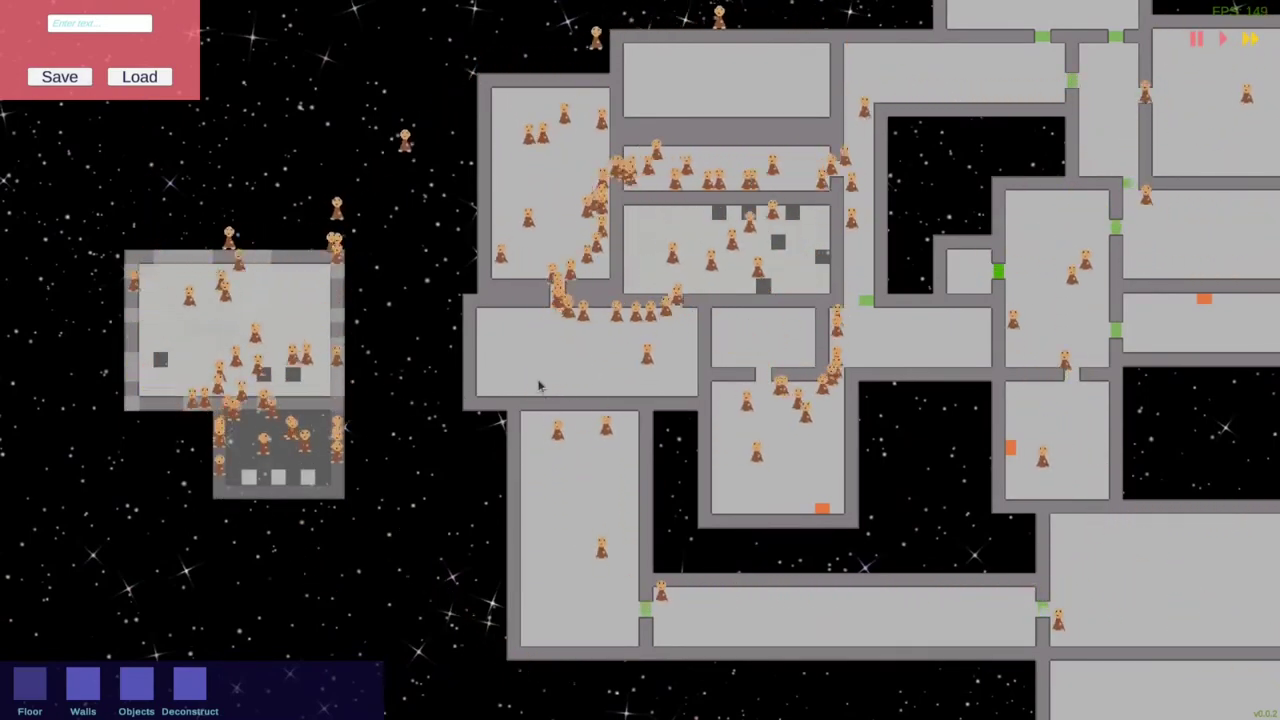
Draw a vertical, a horizontal and a short vertical wall to divide the new rooms.
{"action": "key", "text": "2"}
{"action": "left_click_drag", "start_coordinate": [614, 310], "coordinate": [614, 392]}
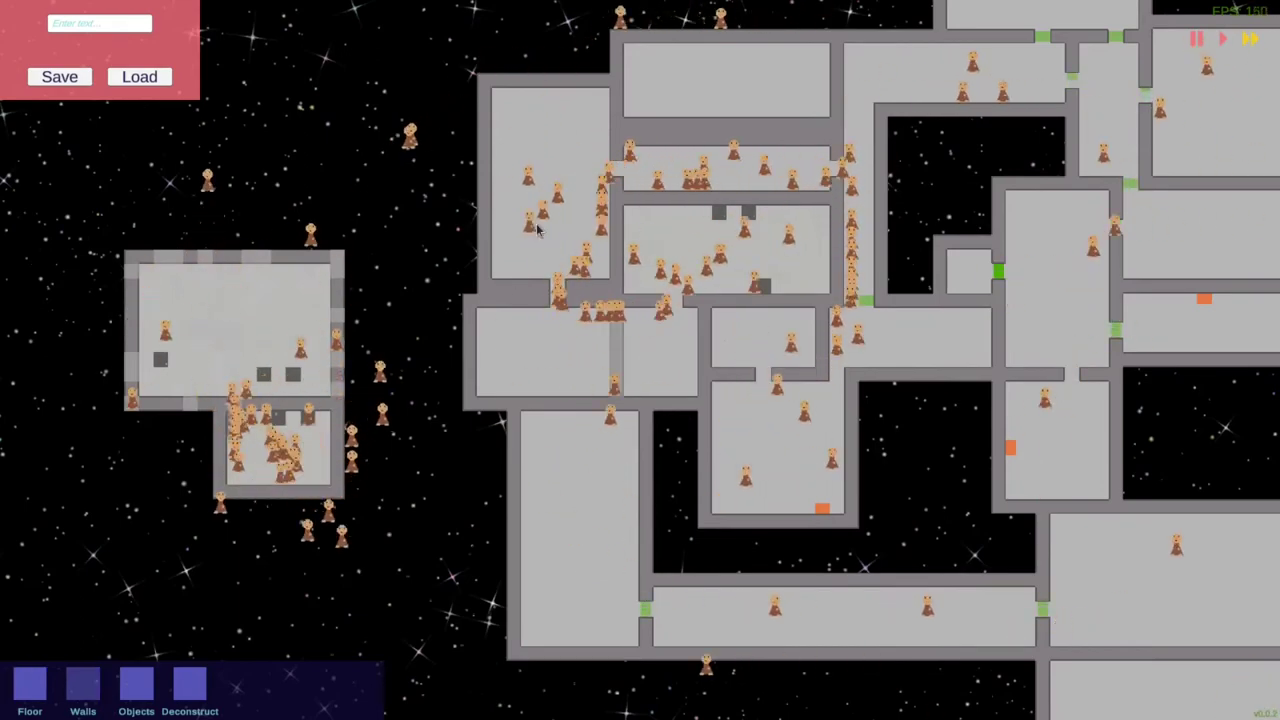
{"action": "left_click_drag", "start_coordinate": [494, 197], "coordinate": [612, 197]}
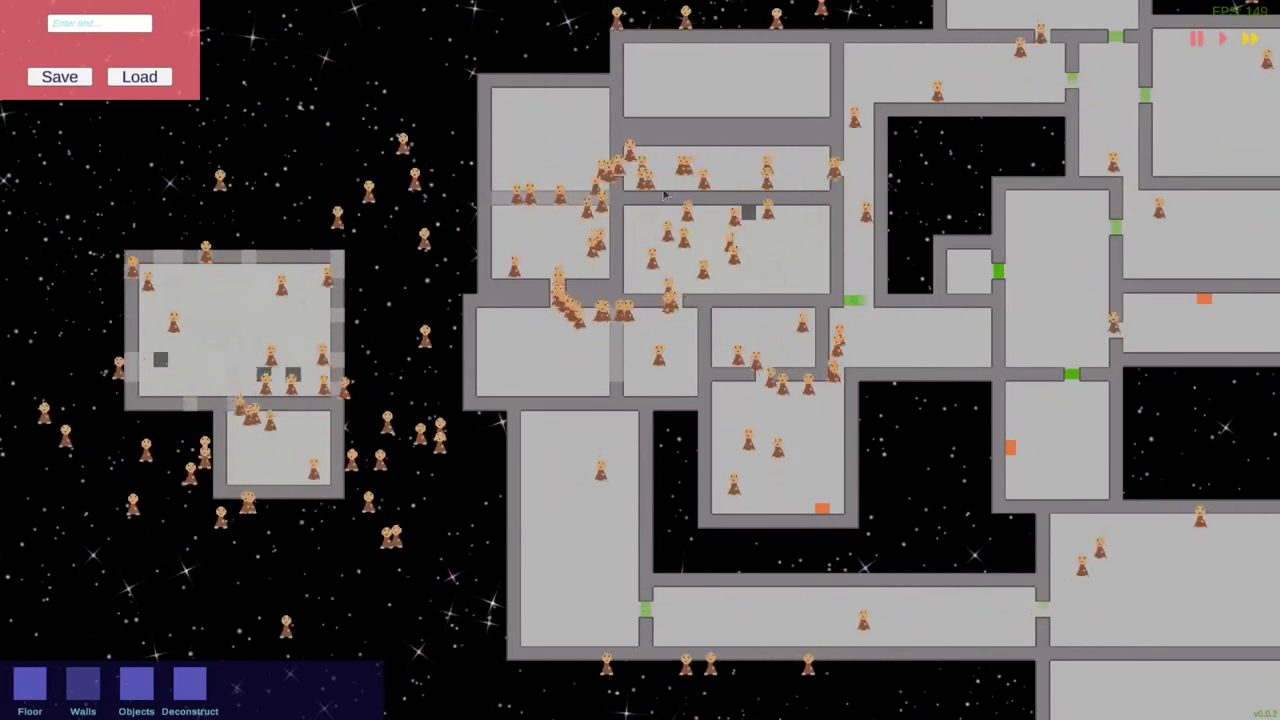
{"action": "left_click_drag", "start_coordinate": [676, 149], "coordinate": [676, 190]}
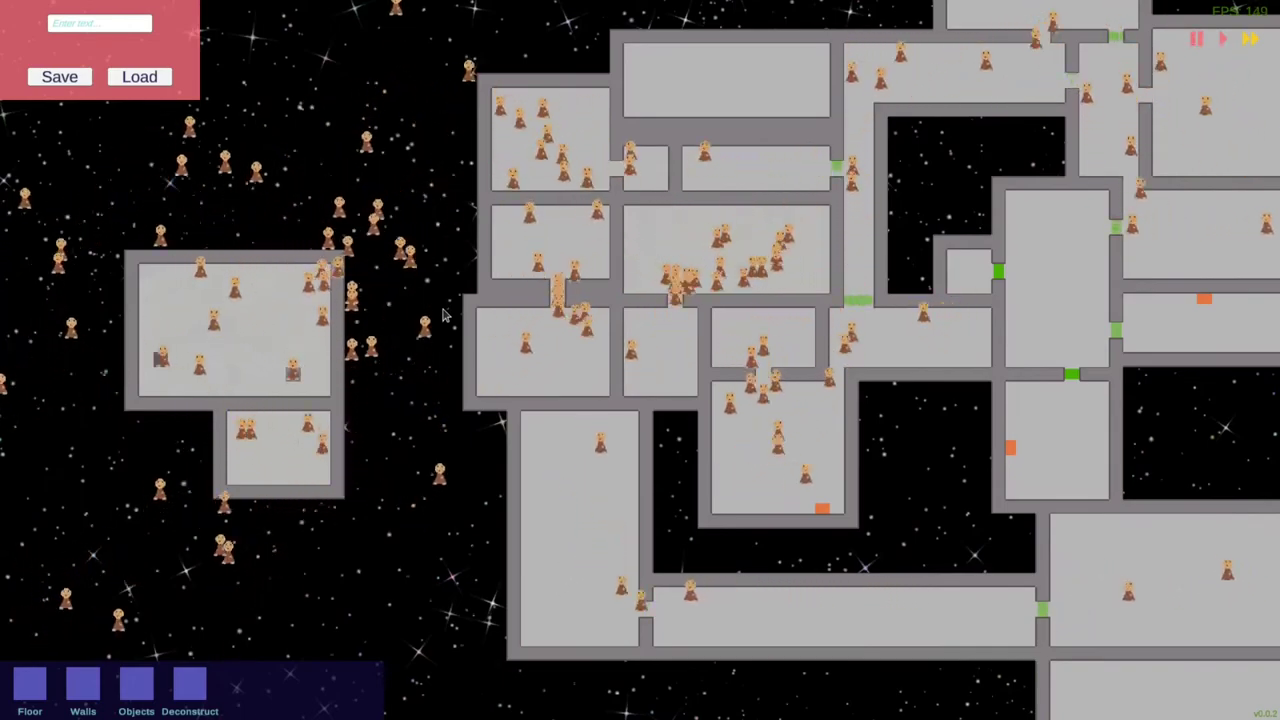
{"action": "scroll", "coordinate": [450, 310], "scroll_direction": "down", "scroll_amount": 2}
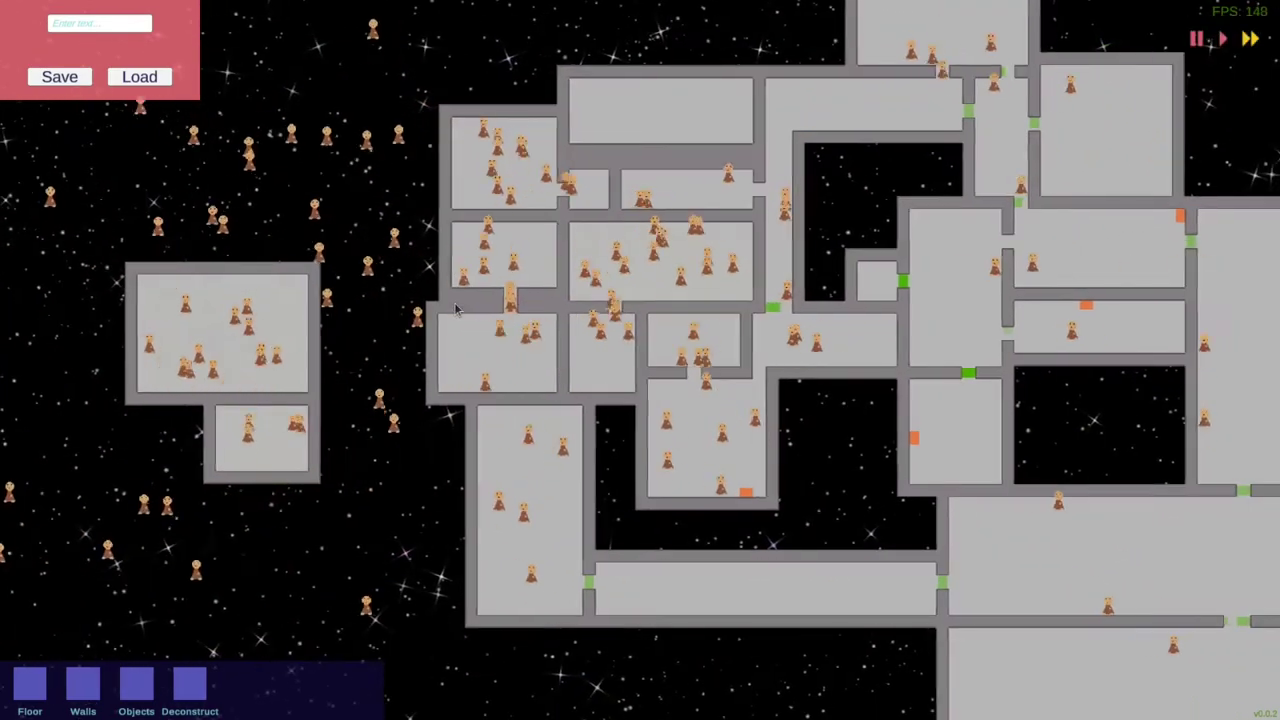
{"action": "scroll", "coordinate": [455, 310], "scroll_direction": "down", "scroll_amount": 2}
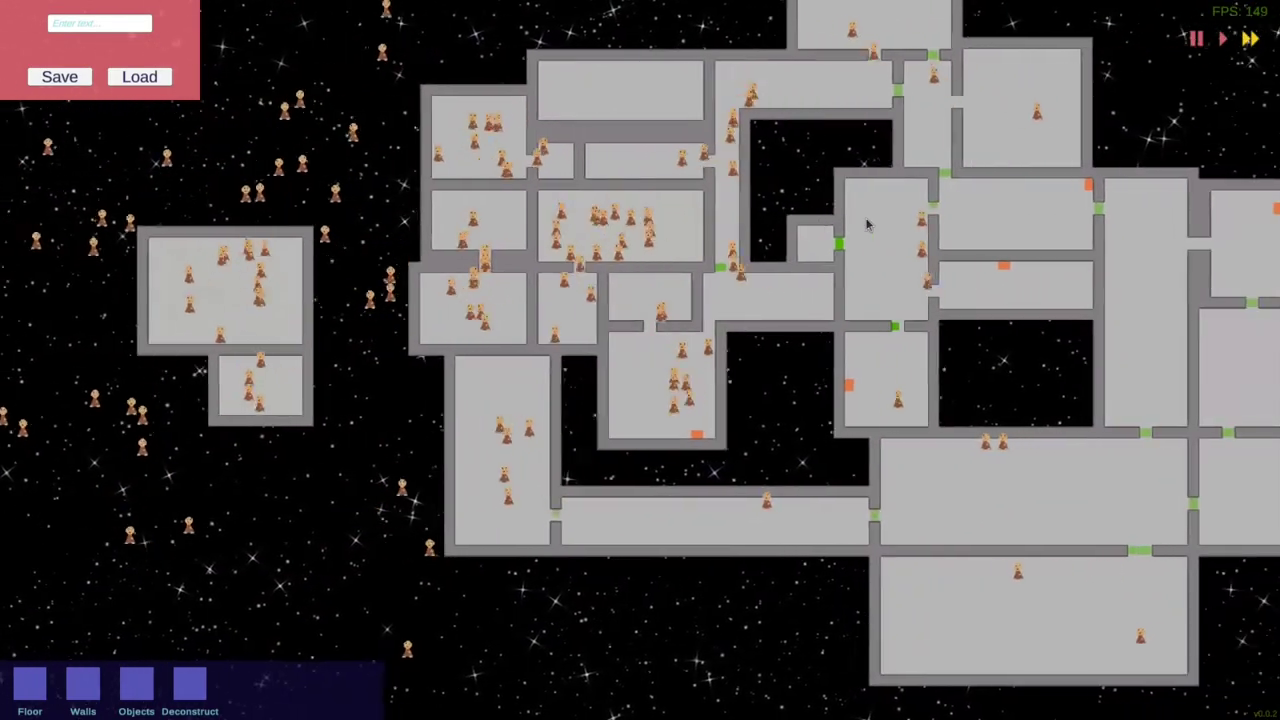
{"action": "key", "text": "d"}
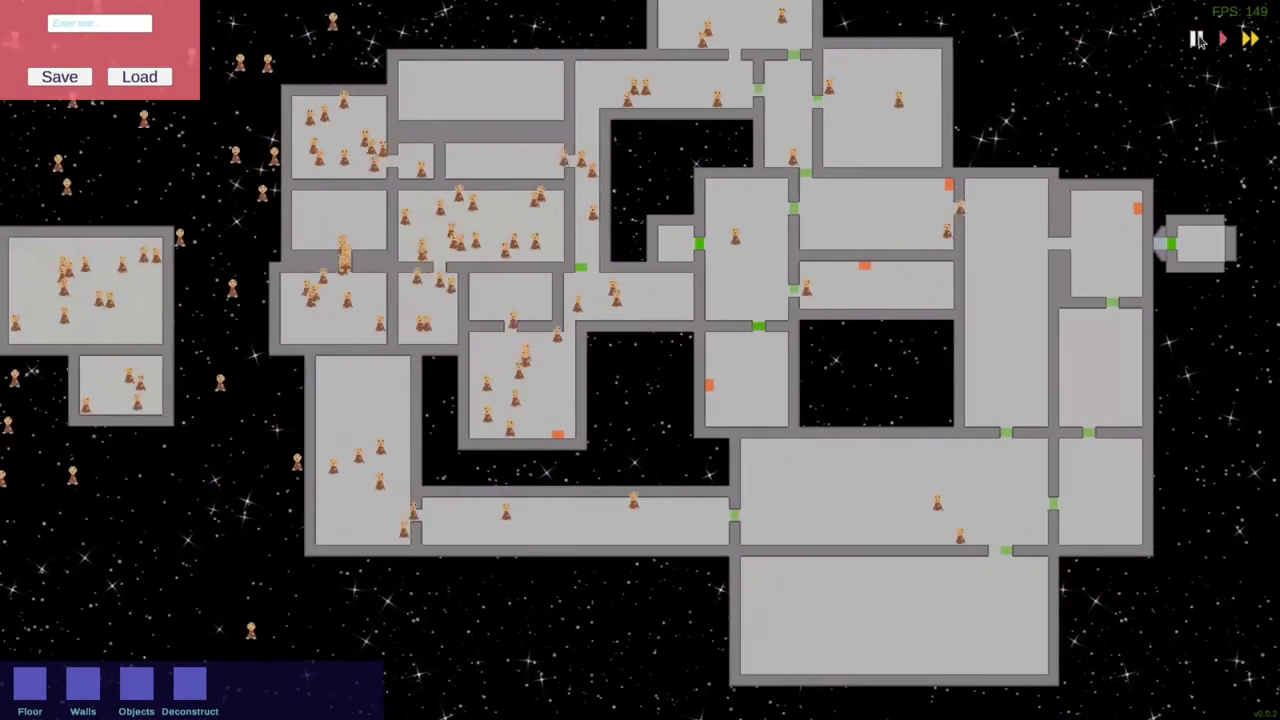
{"action": "left_click", "coordinate": [1200, 38]}
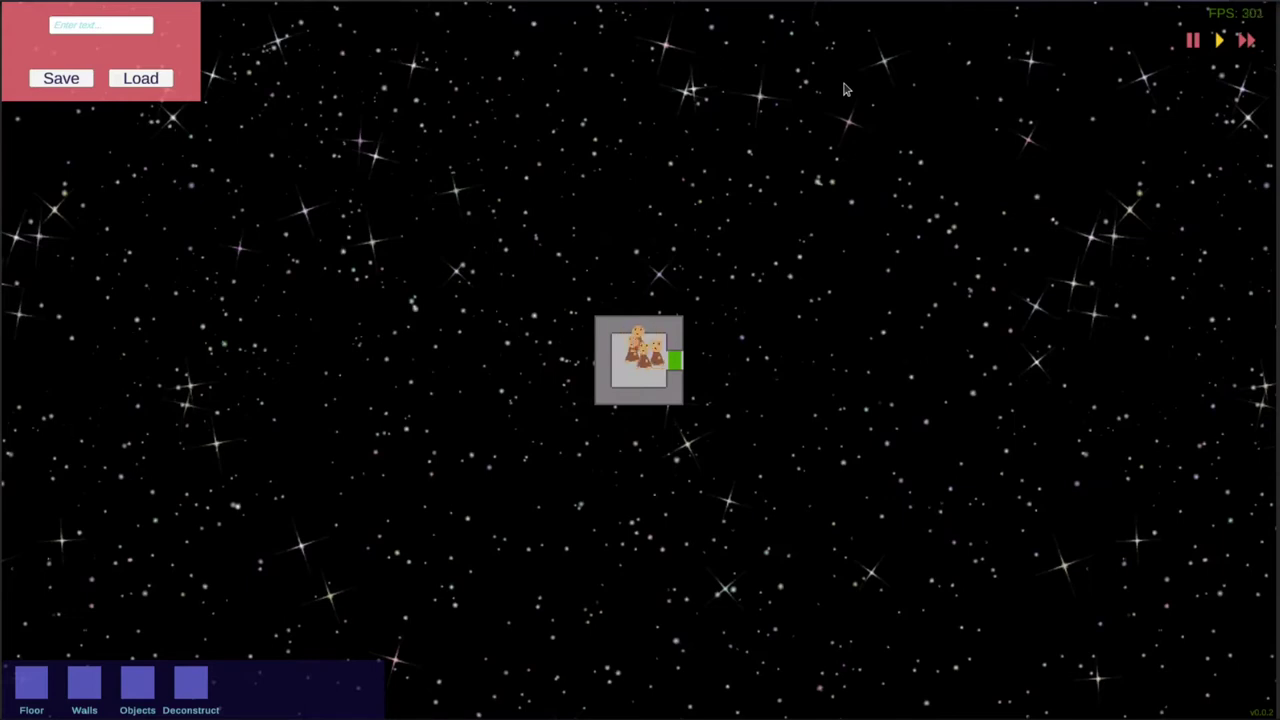
Select the three crew and lay a large floor area east of the small room.
{"action": "left_click_drag", "start_coordinate": [843, 88], "coordinate": [732, 247]}
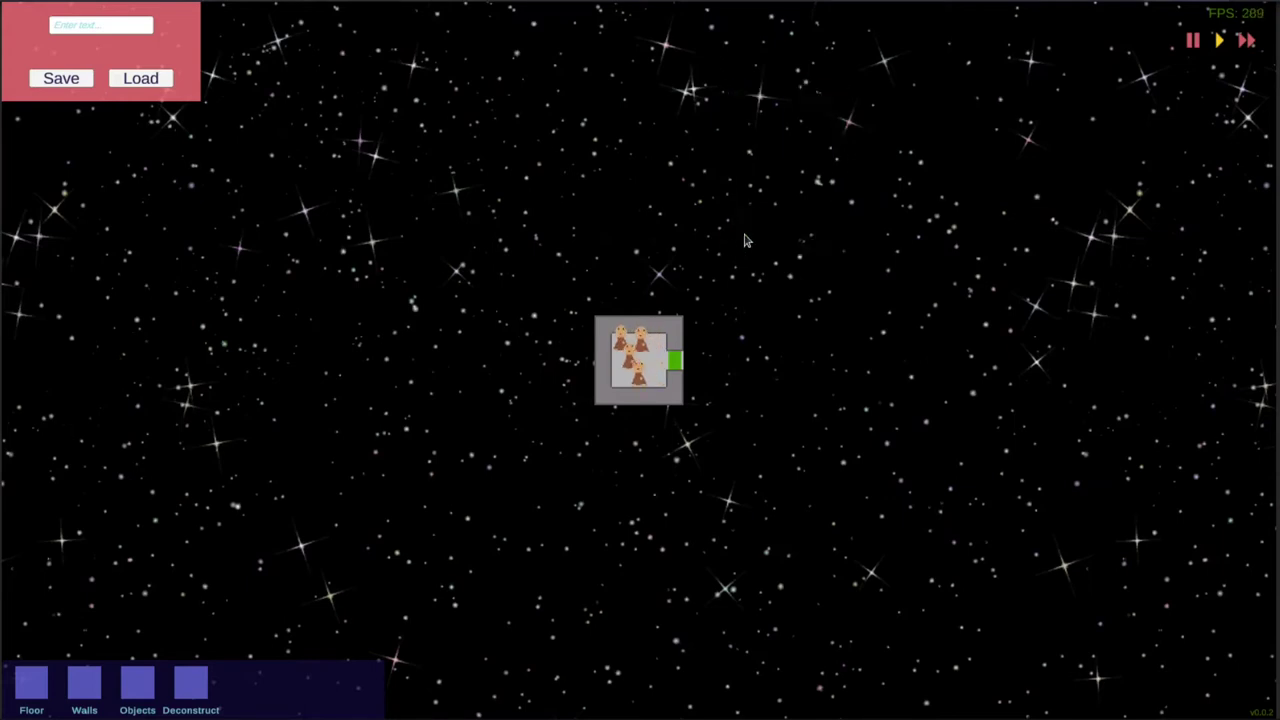
{"action": "left_click_drag", "start_coordinate": [543, 421], "coordinate": [545, 420]}
{"action": "scroll", "coordinate": [588, 421], "scroll_direction": "up", "scroll_amount": 2}
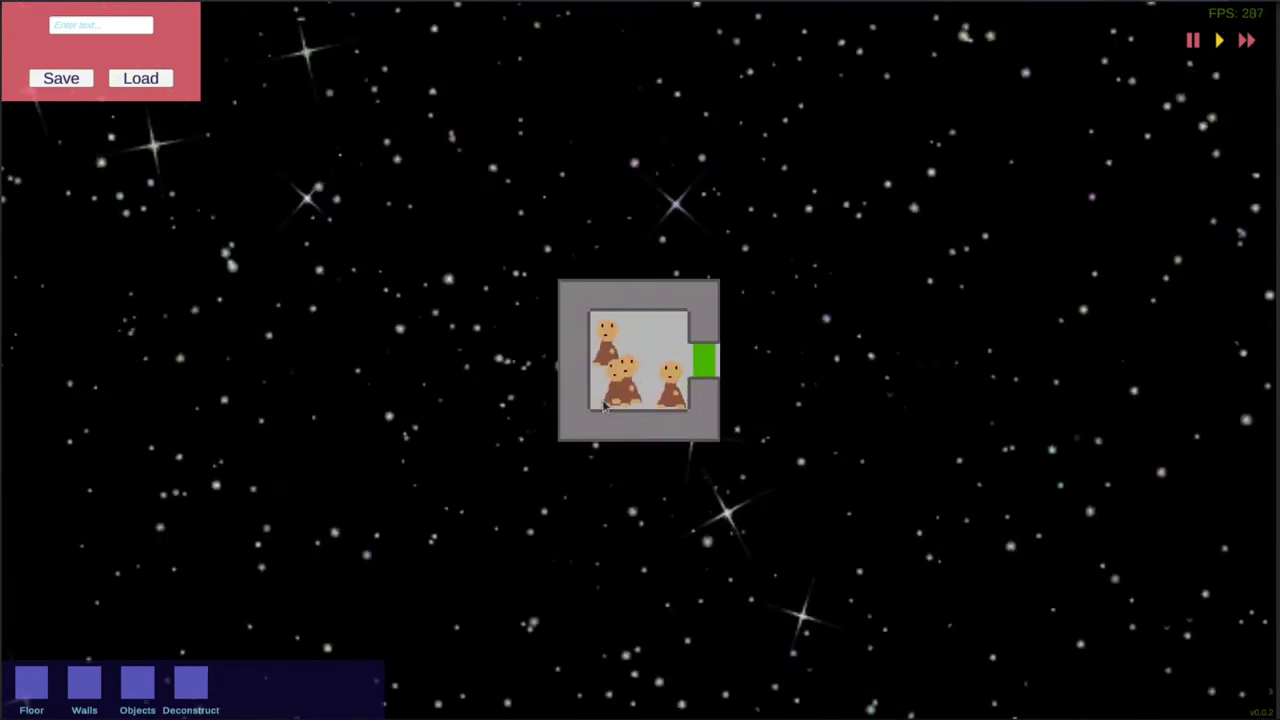
{"action": "scroll", "coordinate": [604, 404], "scroll_direction": "up", "scroll_amount": 2}
{"action": "scroll", "coordinate": [700, 370], "scroll_direction": "down", "scroll_amount": 3}
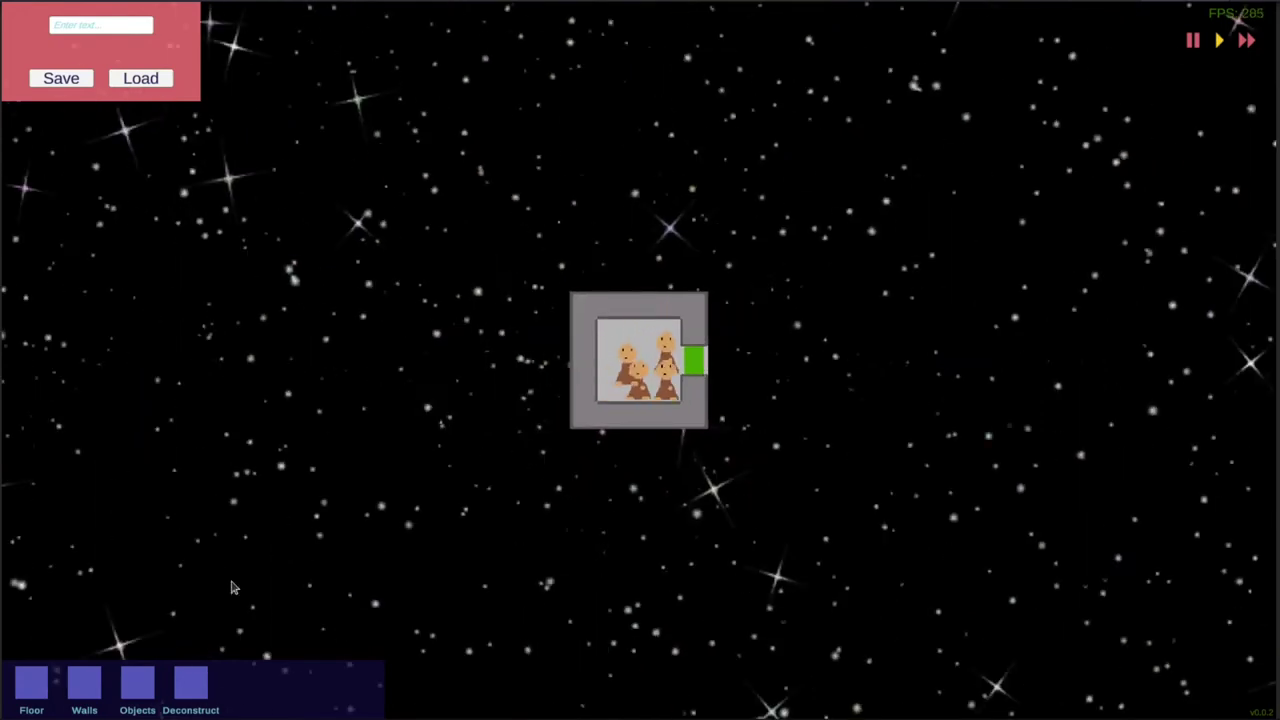
{"action": "left_click", "coordinate": [31, 683]}
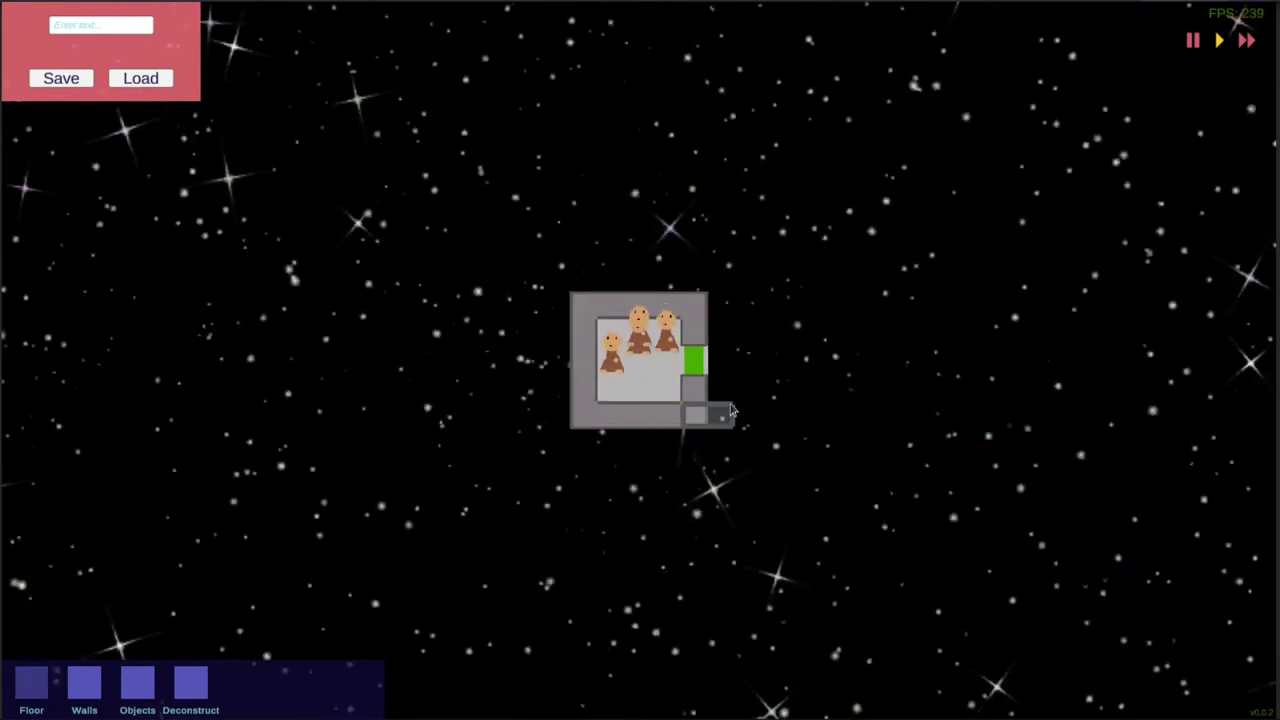
{"action": "left_click_drag", "start_coordinate": [731, 410], "coordinate": [1025, 300]}
Check the green door's access permissions, then close its info panels.
{"action": "left_click", "coordinate": [696, 366]}
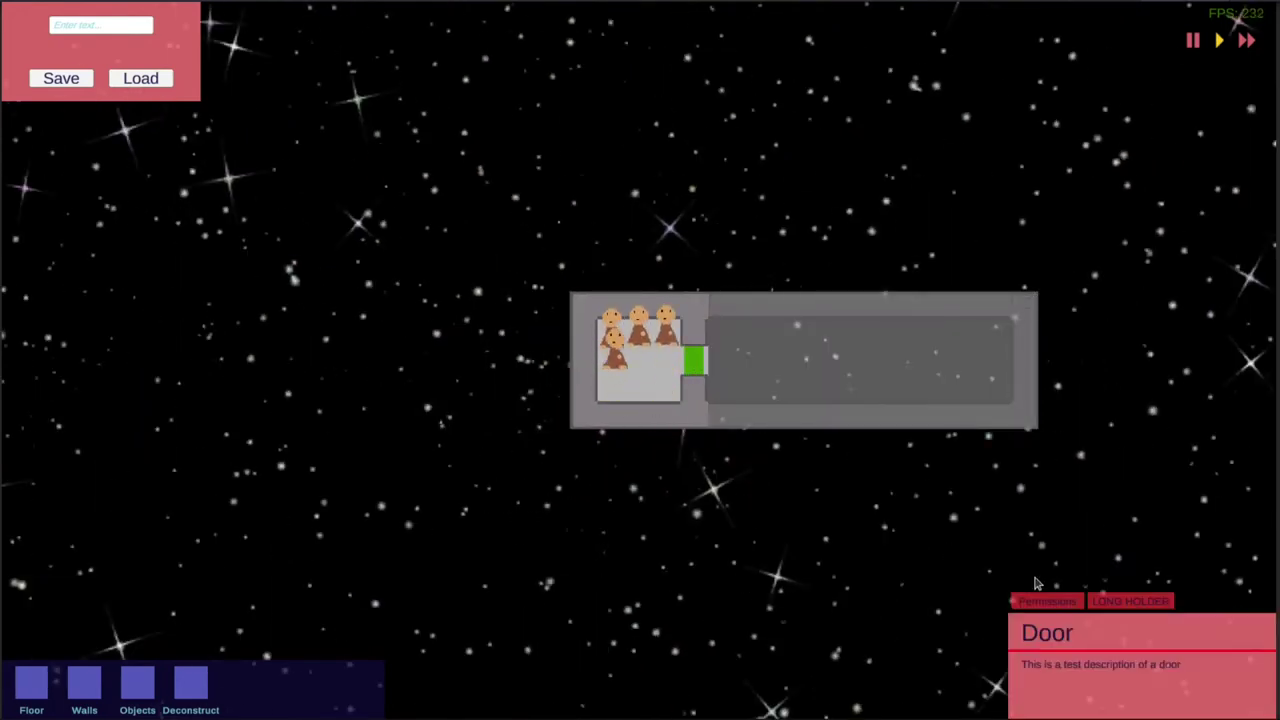
{"action": "left_click", "coordinate": [1045, 598]}
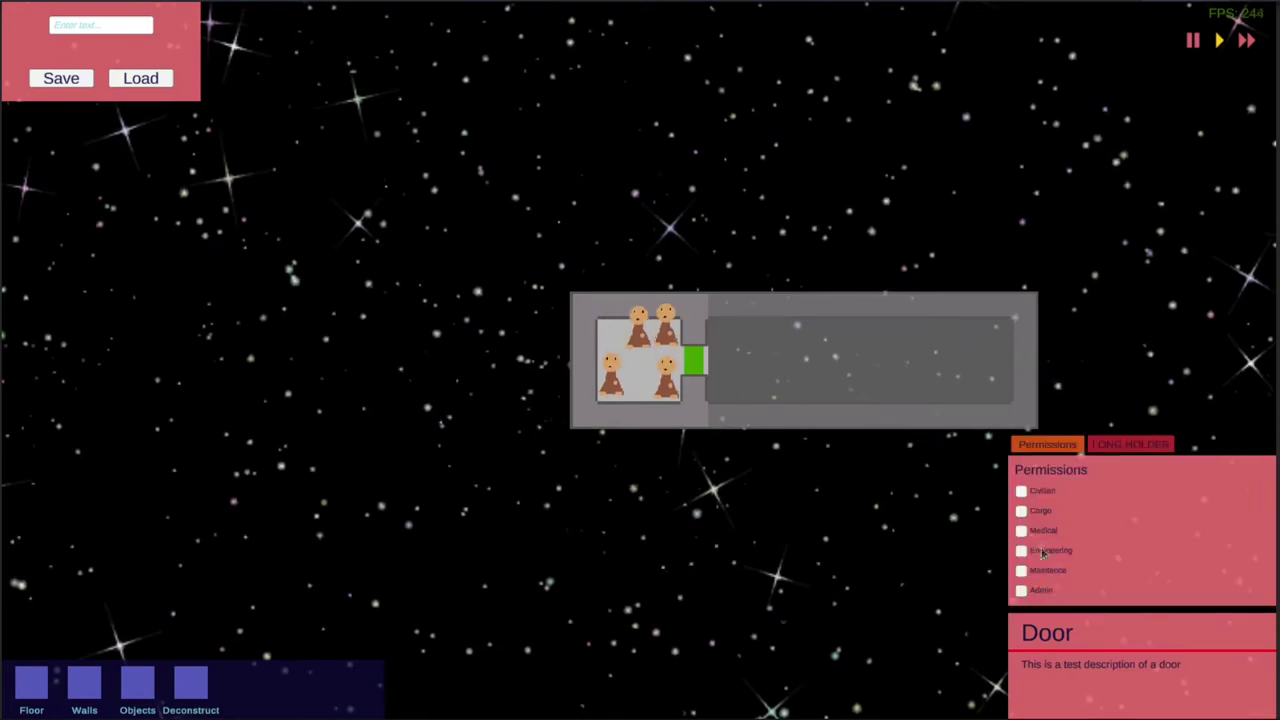
{"action": "left_click", "coordinate": [896, 540]}
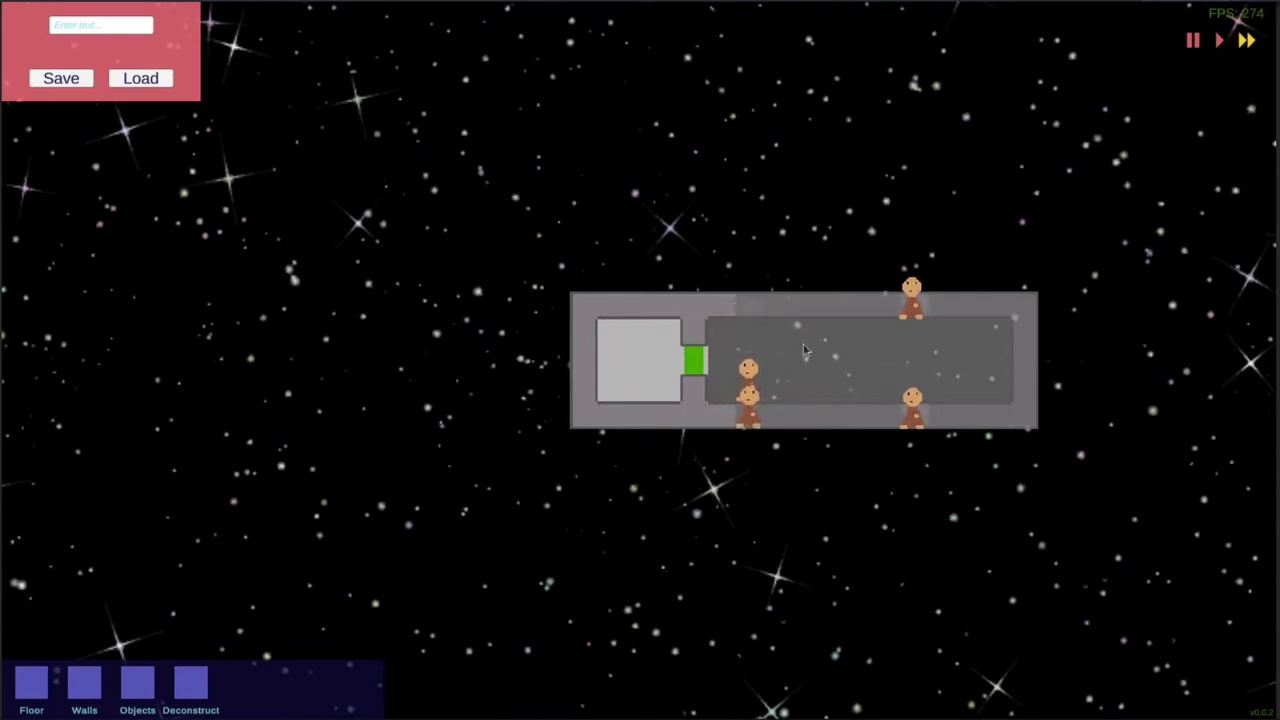
{"action": "left_click", "coordinate": [137, 683]}
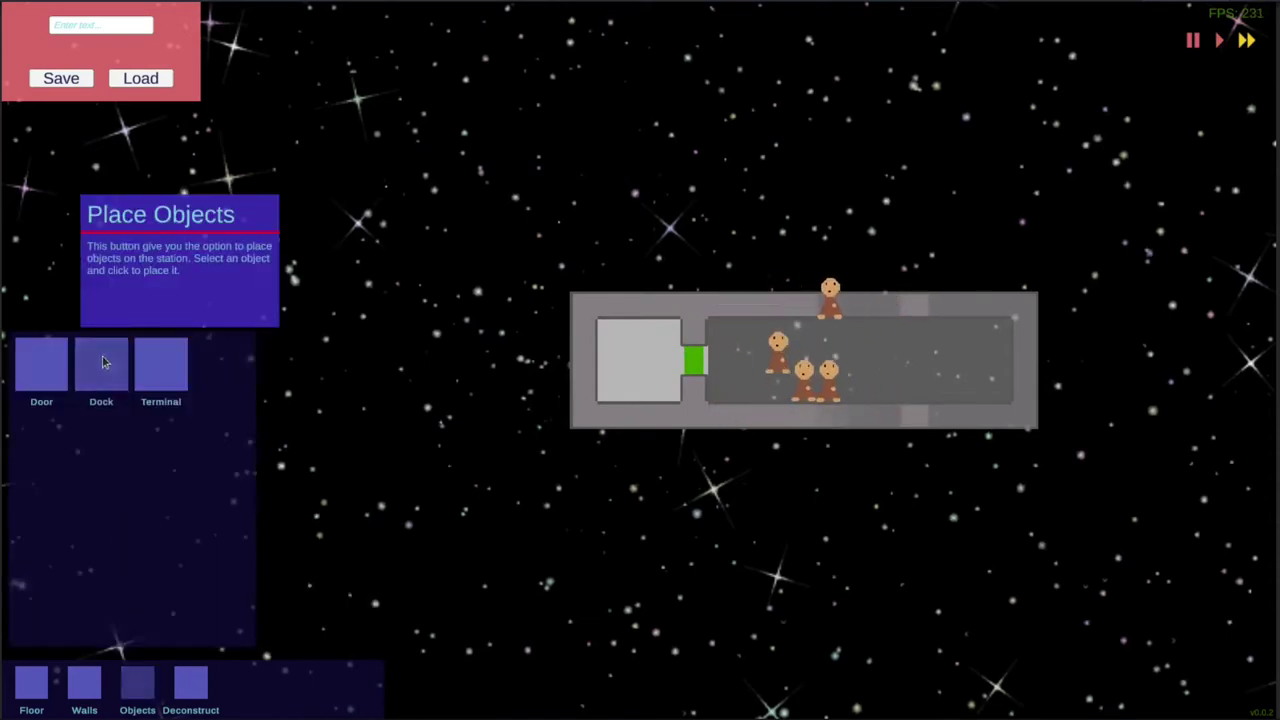
Place a dock on the long room's right end and lay floor in the room.
{"action": "left_click", "coordinate": [103, 362]}
{"action": "left_click", "coordinate": [1052, 360]}
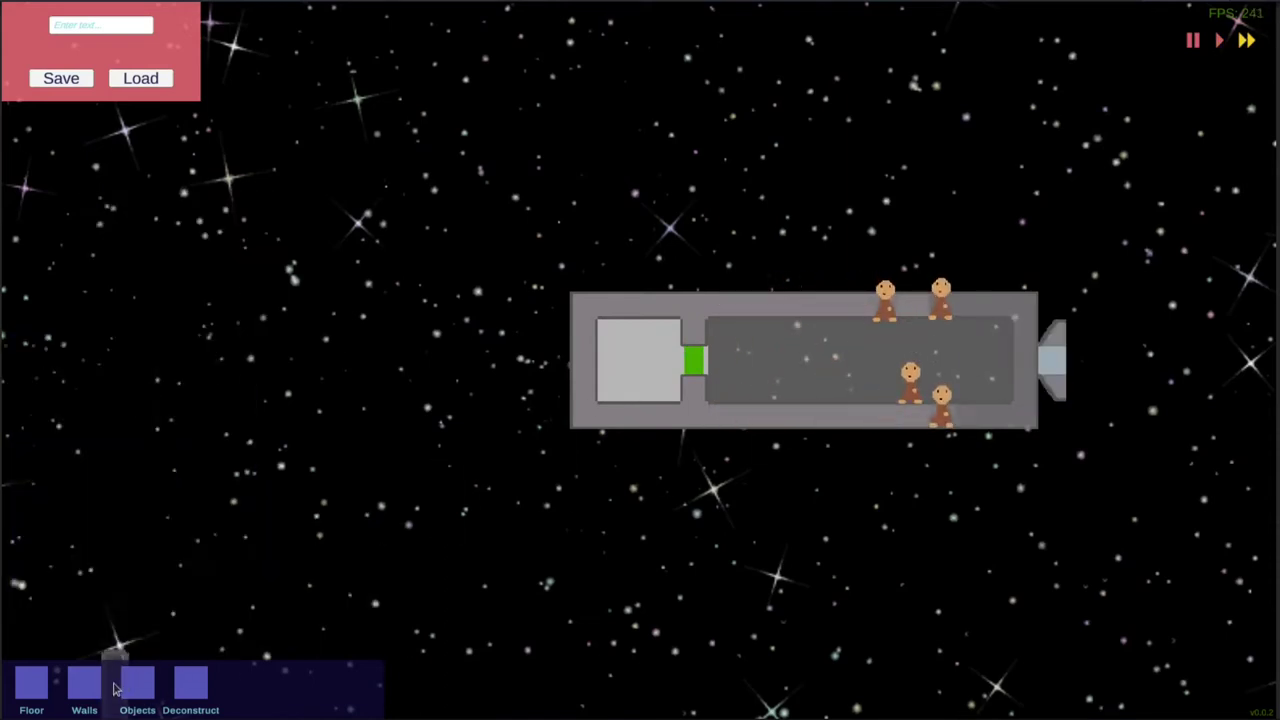
{"action": "left_click", "coordinate": [190, 683]}
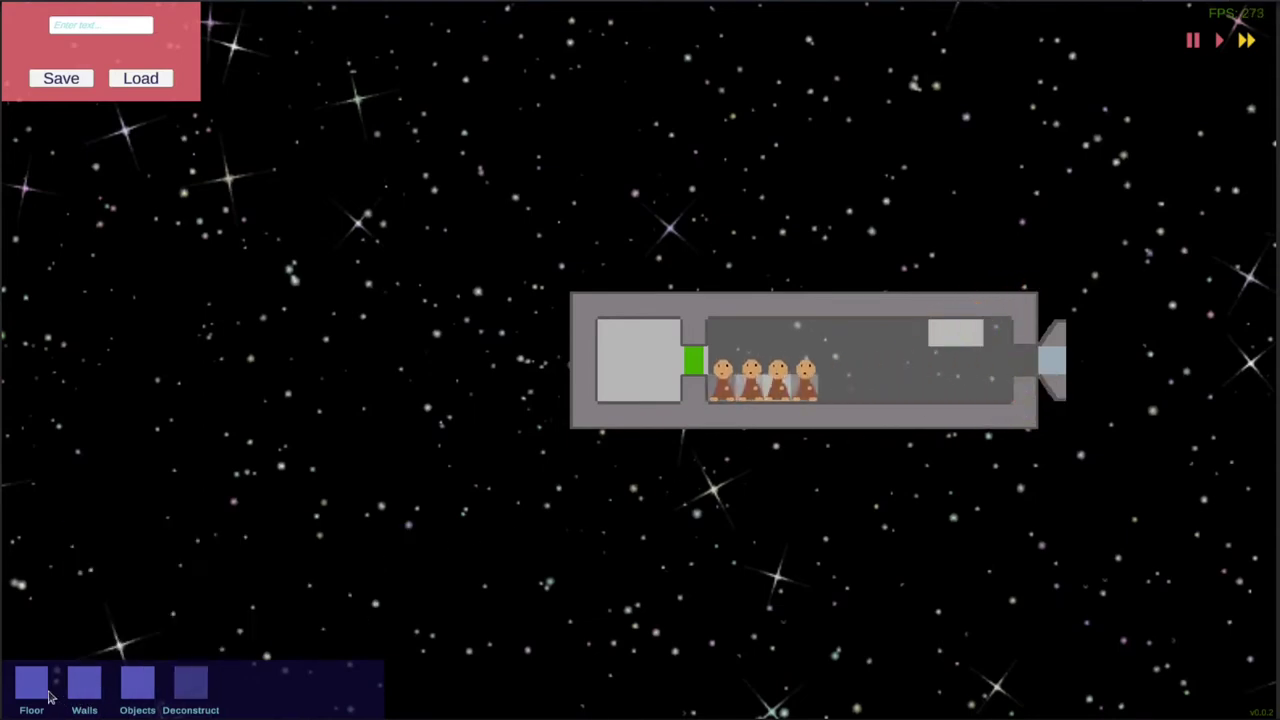
{"action": "left_click", "coordinate": [31, 683]}
Place a terminal beside the dock, then review its dock controls and the dock's description.
{"action": "left_click", "coordinate": [137, 683]}
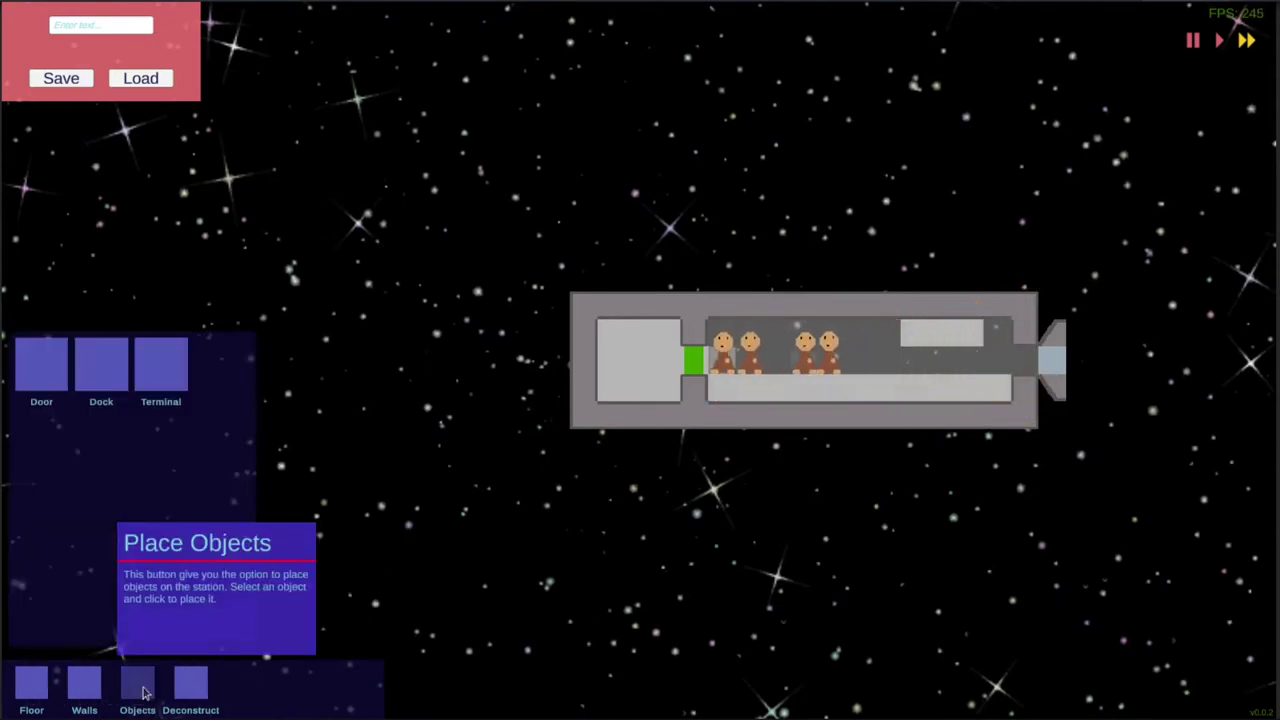
{"action": "left_click", "coordinate": [160, 363]}
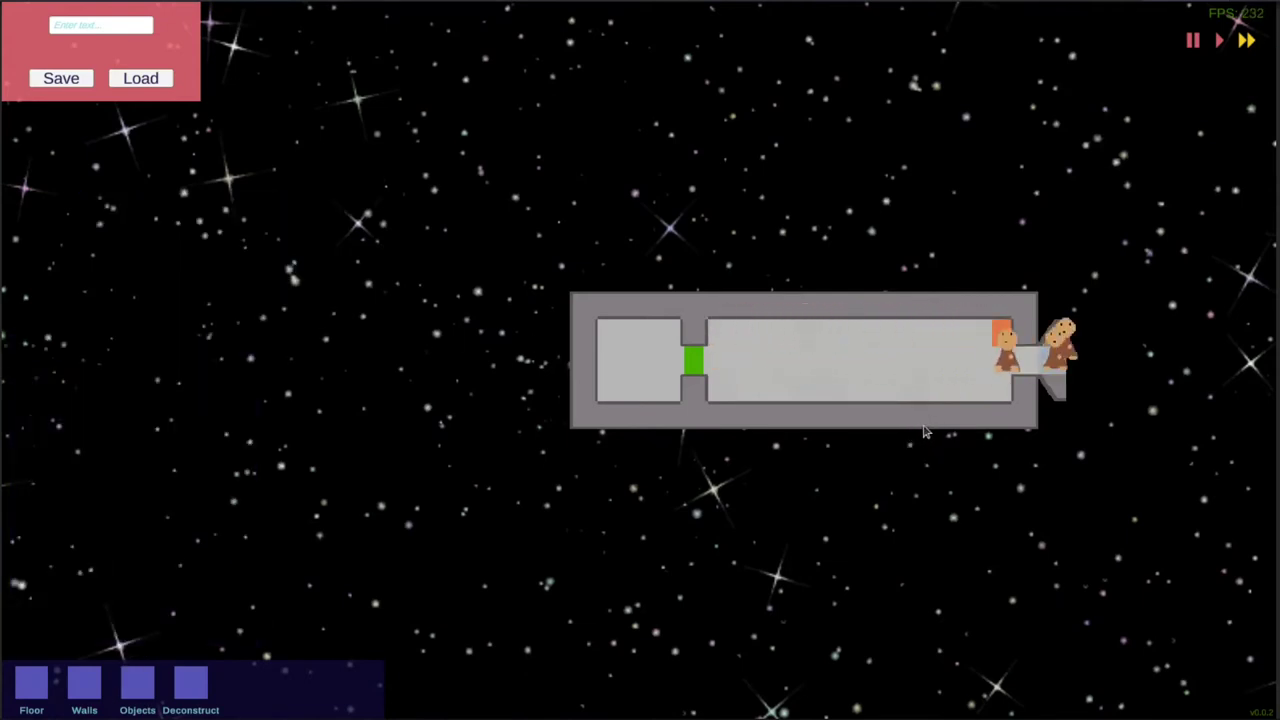
{"action": "left_click", "coordinate": [1001, 332]}
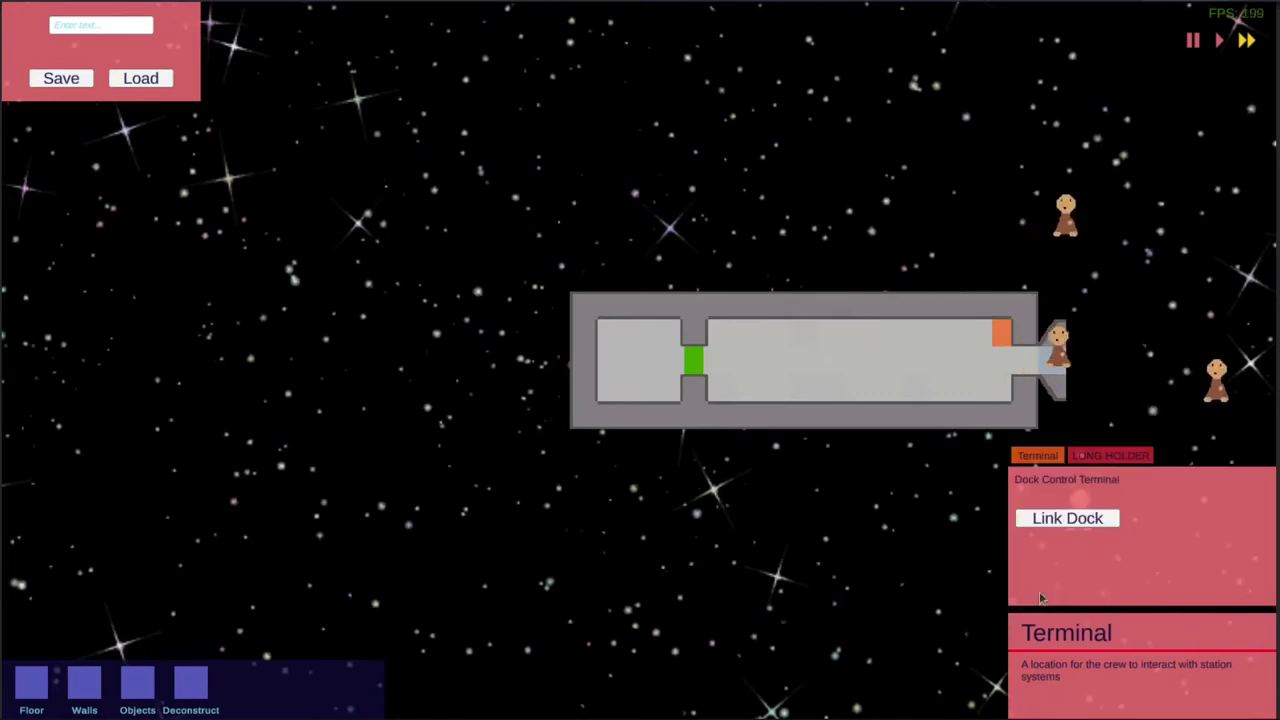
{"action": "left_click", "coordinate": [1068, 518]}
{"action": "left_click", "coordinate": [1051, 364]}
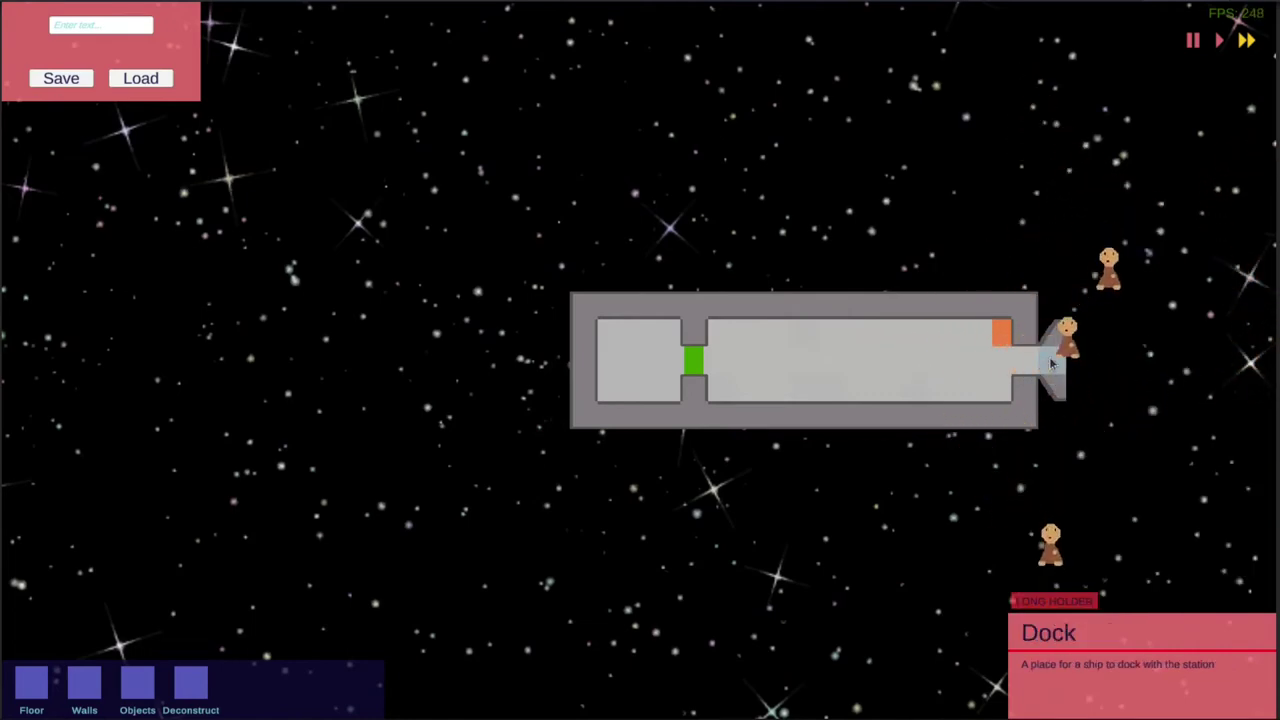
Add a door in the small room's lower opening and extend the hall to three docks with terminals.
{"action": "scroll", "coordinate": [967, 466], "scroll_direction": "down", "scroll_amount": 3}
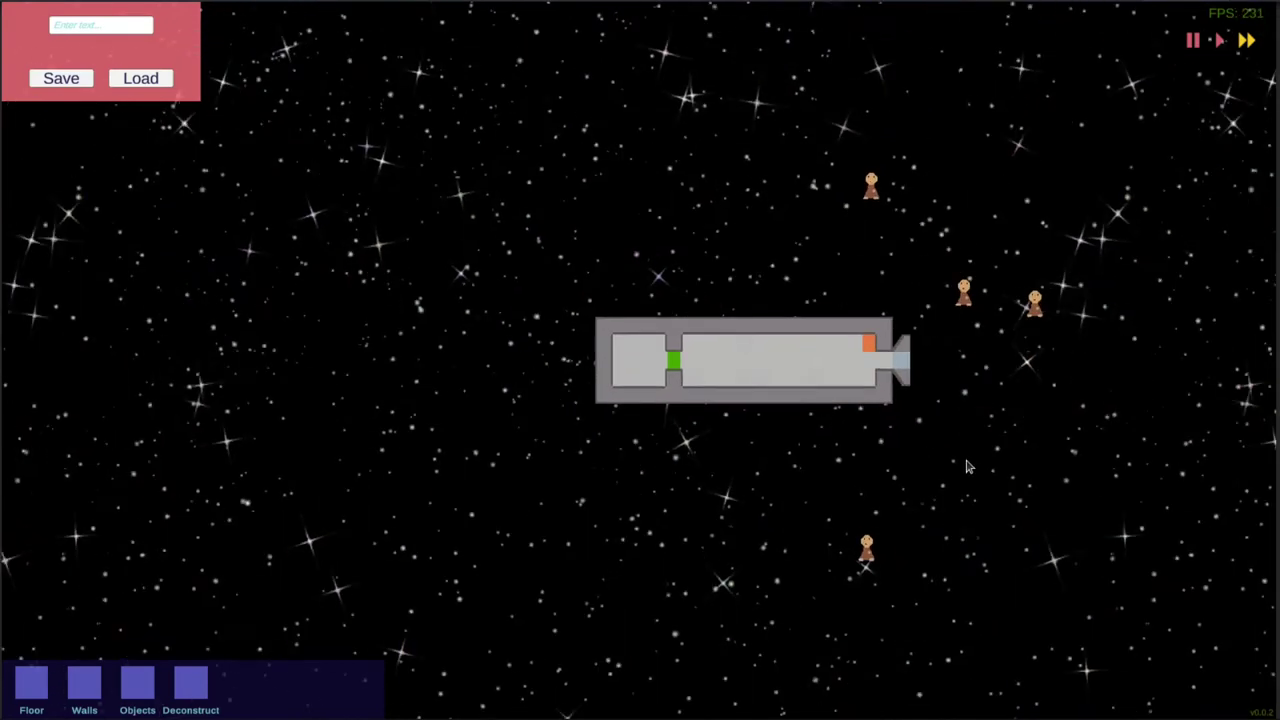
{"action": "scroll", "coordinate": [850, 440], "scroll_direction": "up", "scroll_amount": 1}
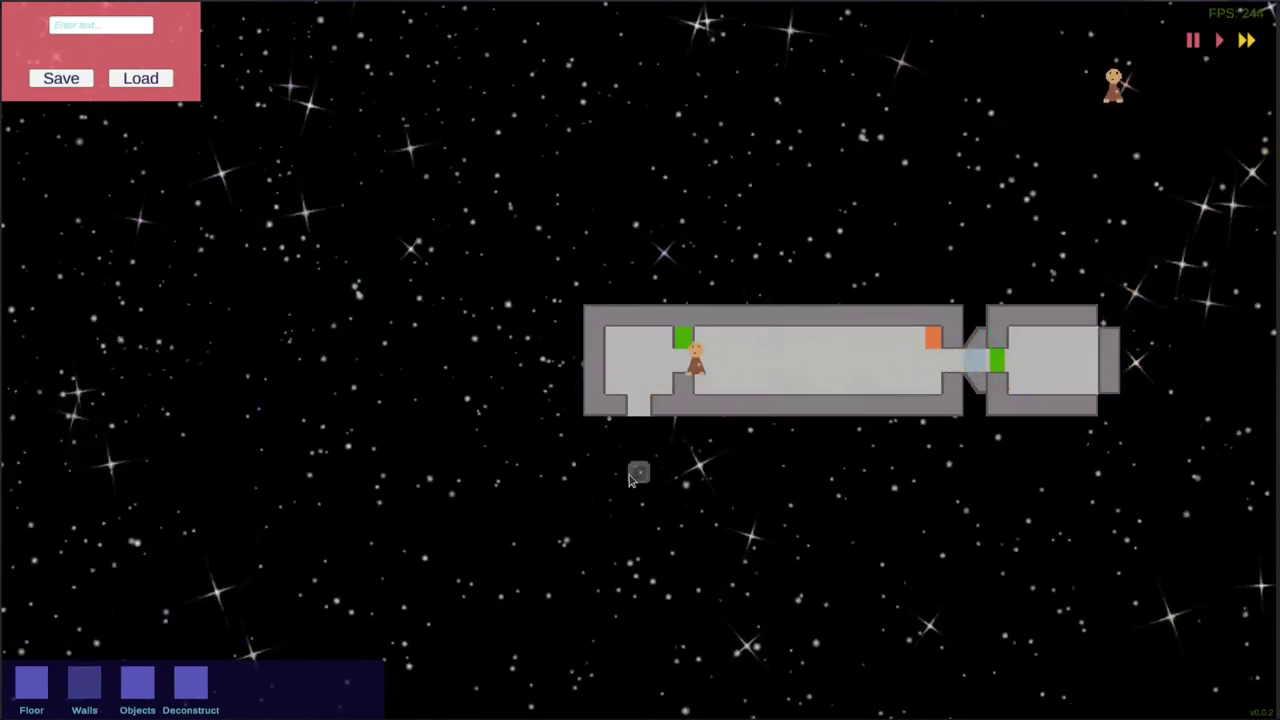
{"action": "scroll", "coordinate": [634, 471], "scroll_direction": "down", "scroll_amount": 2}
{"action": "left_click", "coordinate": [137, 683]}
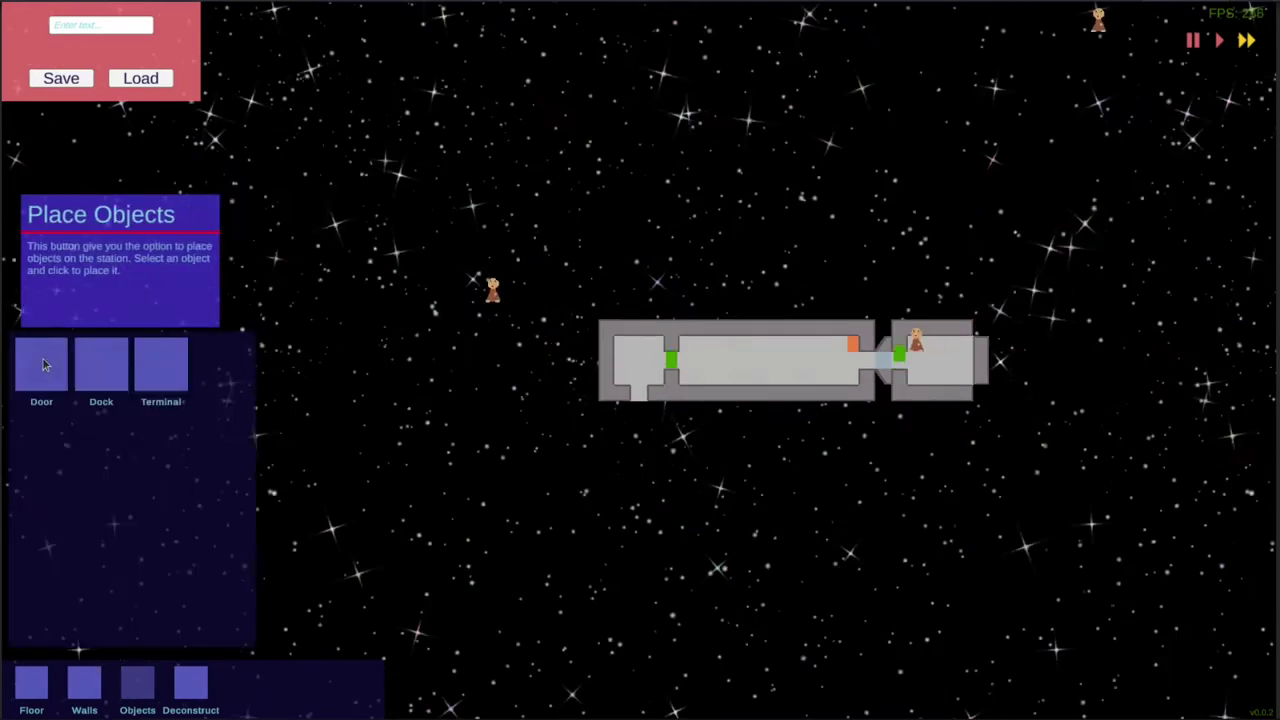
{"action": "left_click", "coordinate": [122, 349]}
{"action": "scroll", "coordinate": [688, 390], "scroll_direction": "down", "scroll_amount": 3}
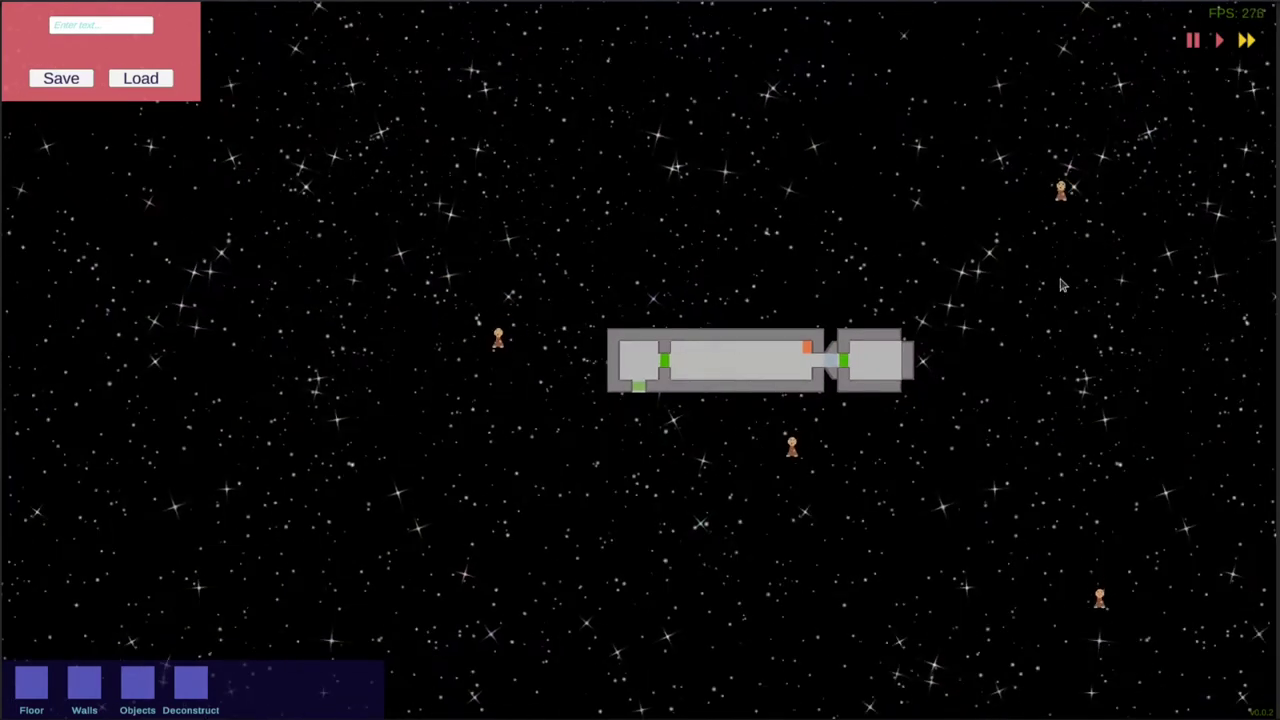
{"action": "scroll", "coordinate": [756, 497], "scroll_direction": "up", "scroll_amount": 2}
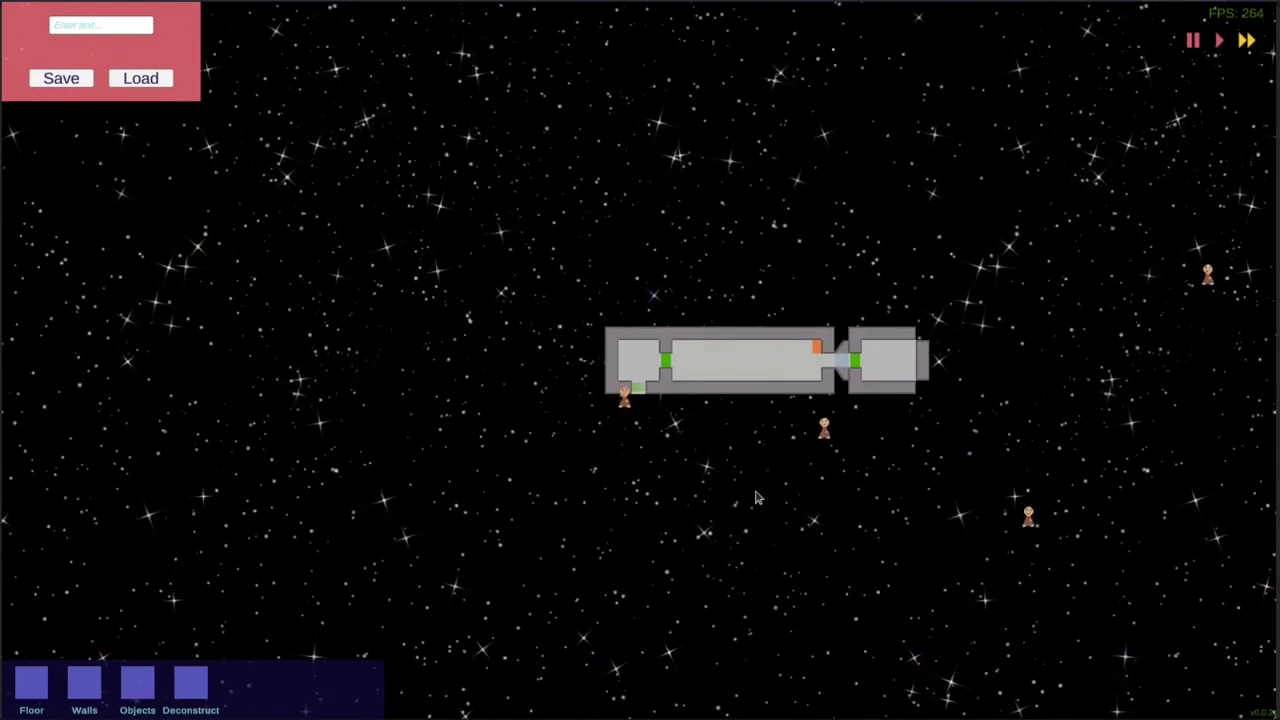
{"action": "scroll", "coordinate": [776, 495], "scroll_direction": "up", "scroll_amount": 3}
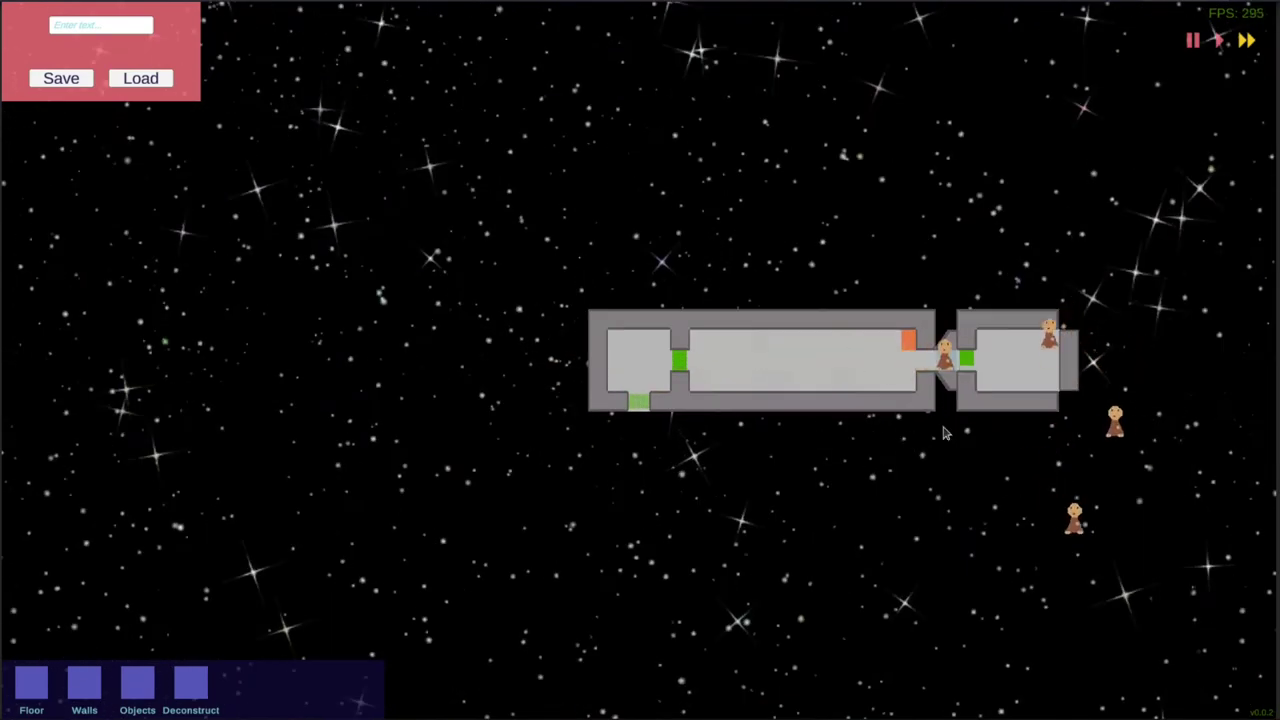
{"action": "scroll", "coordinate": [800, 407], "scroll_direction": "down", "scroll_amount": 2}
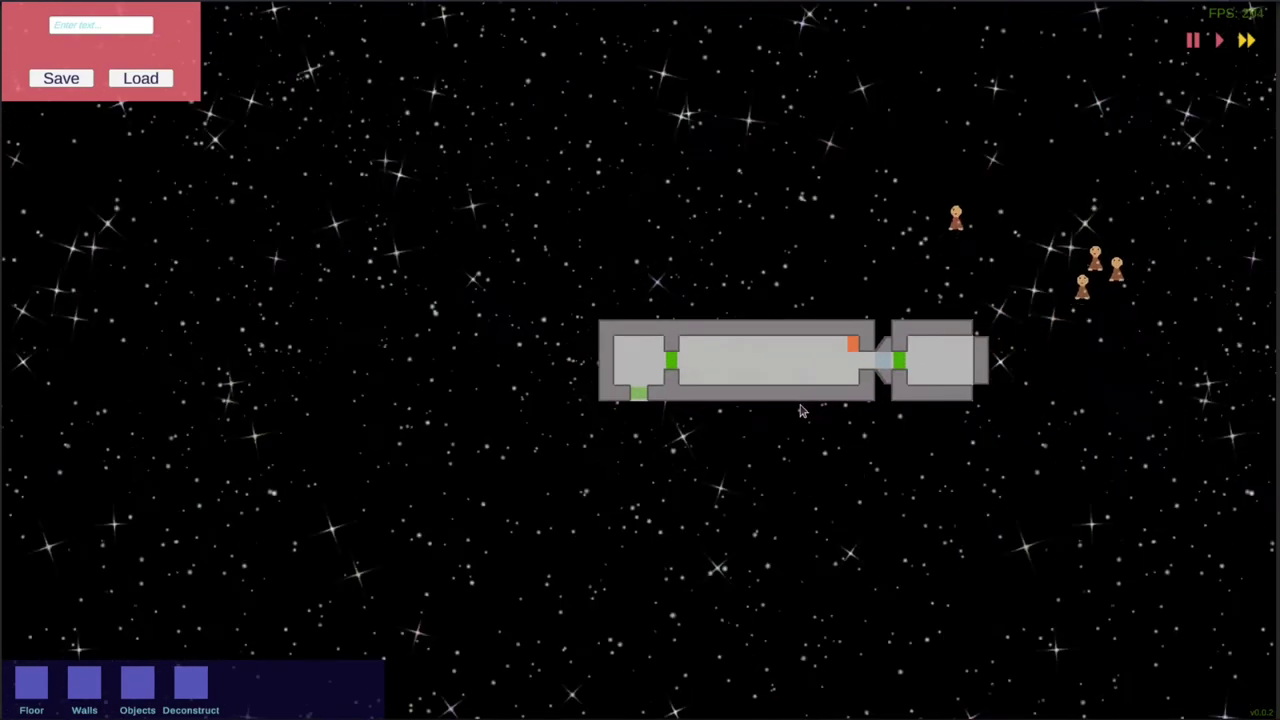
{"action": "scroll", "coordinate": [800, 407], "scroll_direction": "down", "scroll_amount": 1}
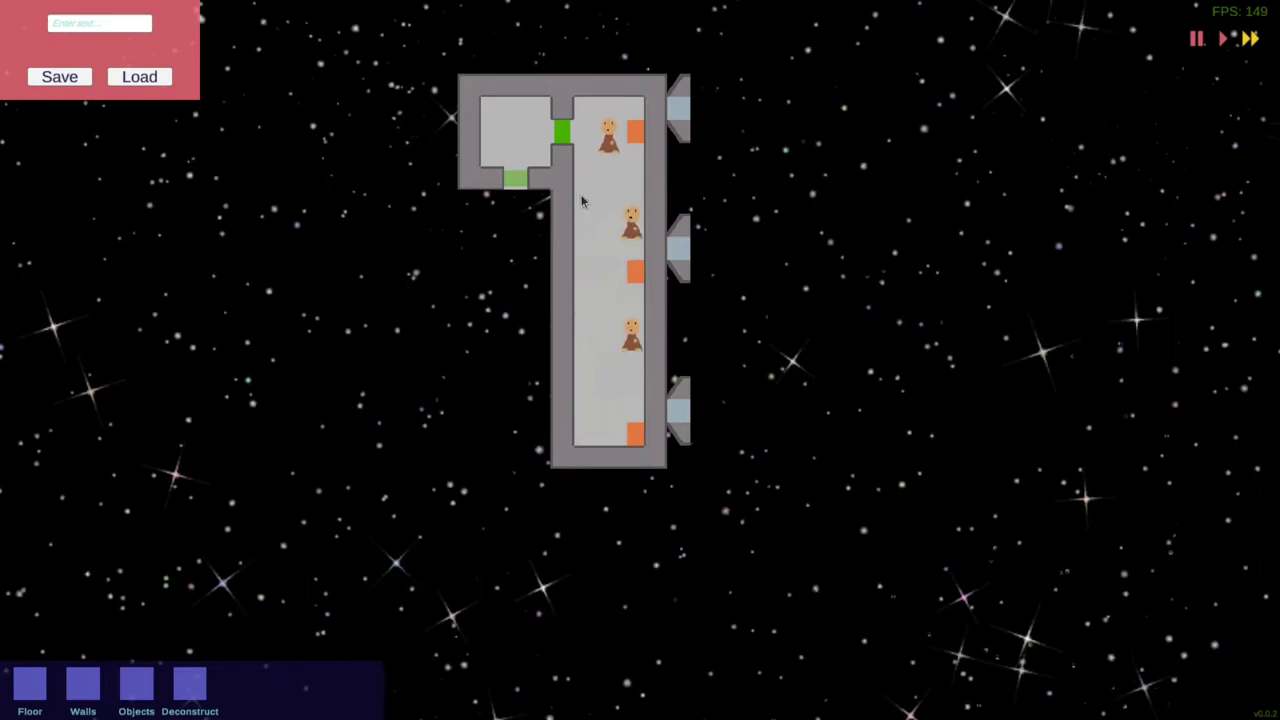
Link the top orange terminal to its dock so a ship docks, then view its cabin.
{"action": "left_click", "coordinate": [642, 142]}
{"action": "left_click", "coordinate": [1016, 612]}
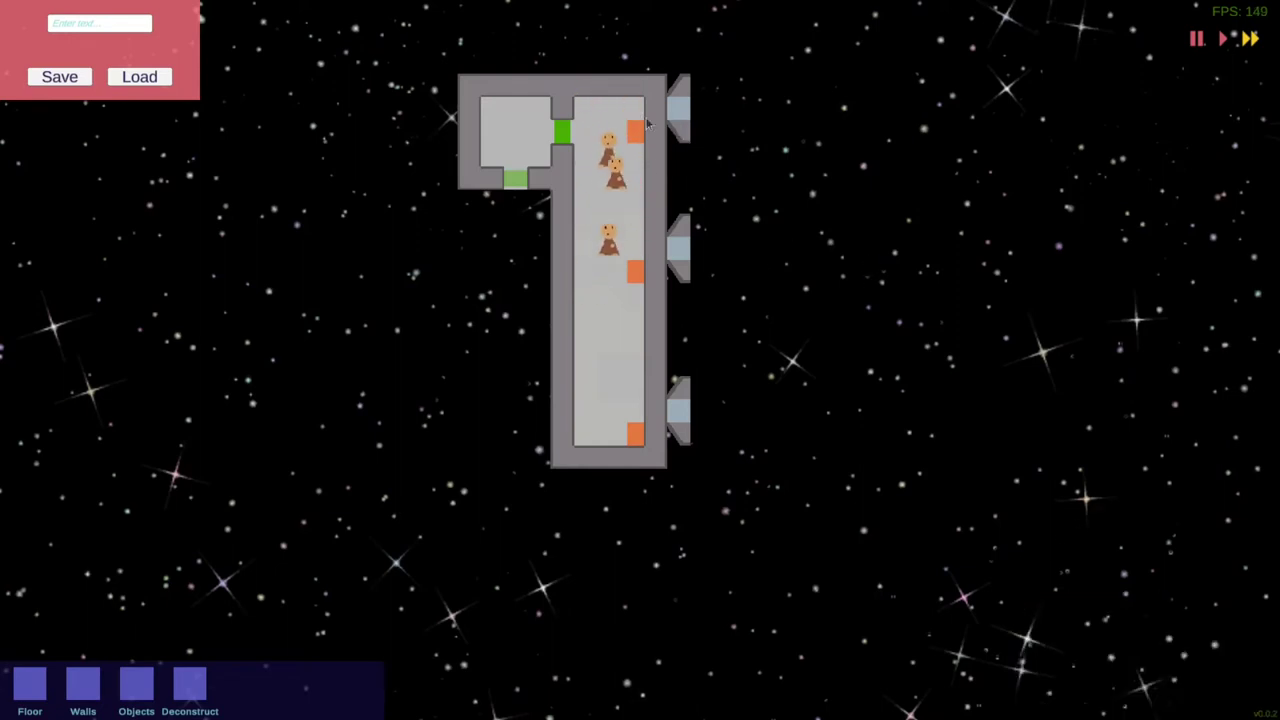
{"action": "left_click", "coordinate": [657, 126]}
{"action": "left_click", "coordinate": [1040, 601]}
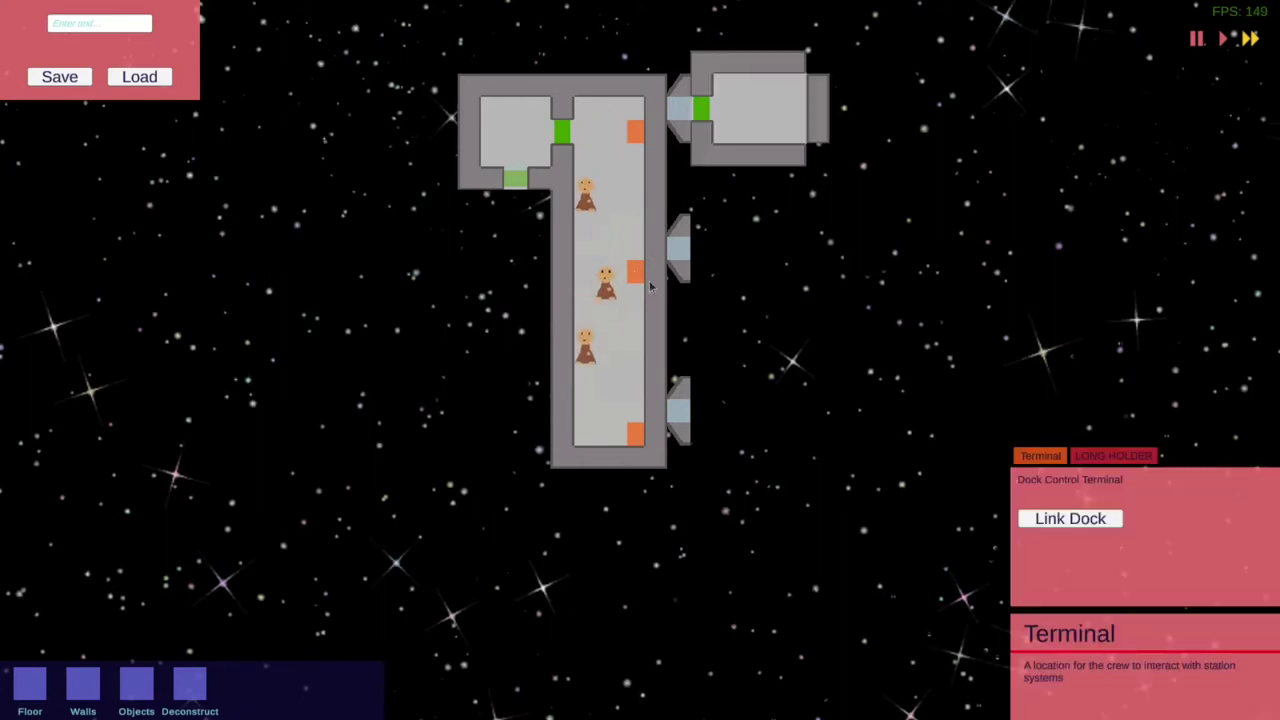
{"action": "left_click", "coordinate": [1063, 518]}
{"action": "left_click", "coordinate": [686, 258]}
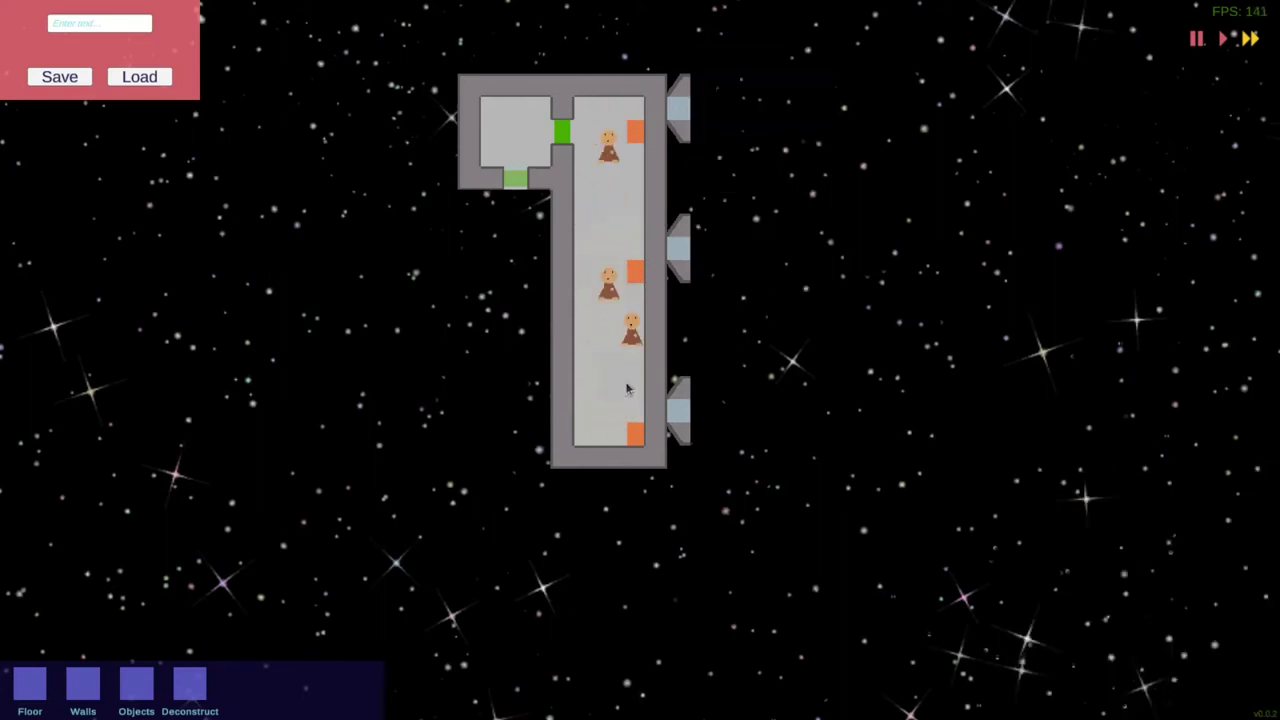
{"action": "left_click", "coordinate": [636, 438]}
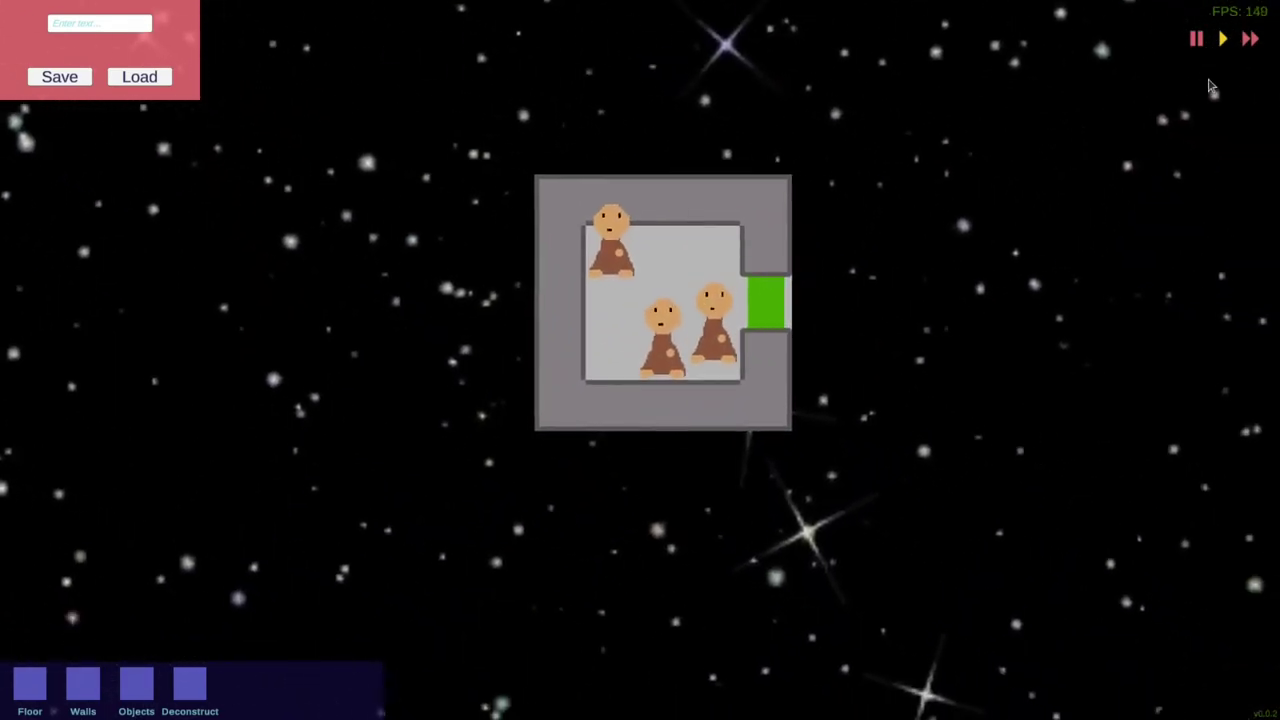
Check the docked ship's door permissions, then pause and resume the game at fast speed.
{"action": "left_click", "coordinate": [768, 298]}
{"action": "left_click", "coordinate": [1049, 602]}
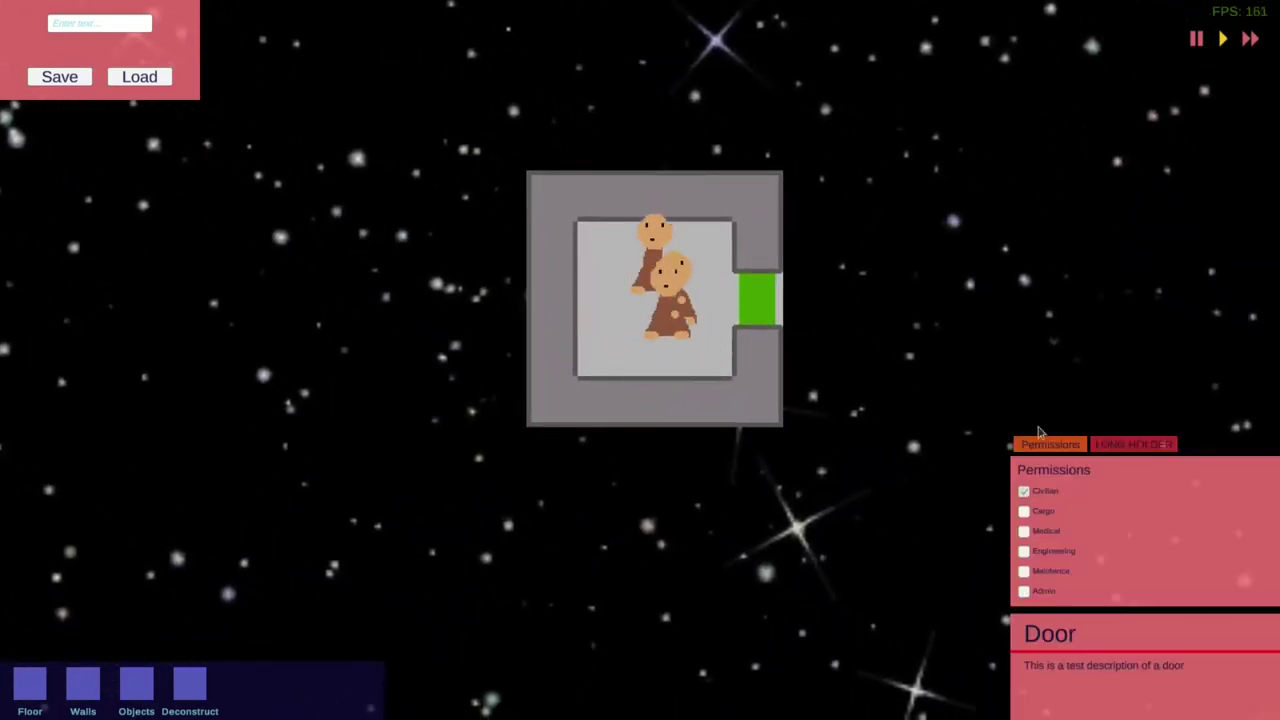
{"action": "left_click", "coordinate": [1198, 218]}
{"action": "left_click", "coordinate": [1250, 38]}
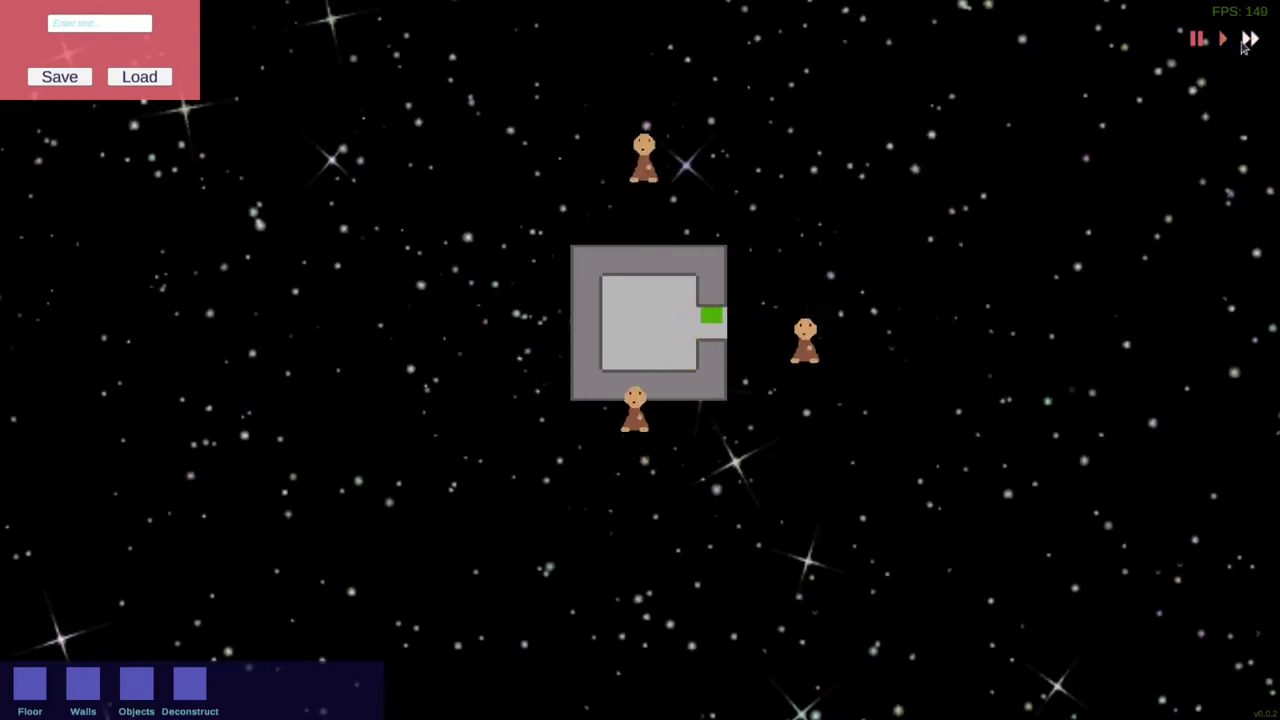
{"action": "left_click", "coordinate": [1193, 44]}
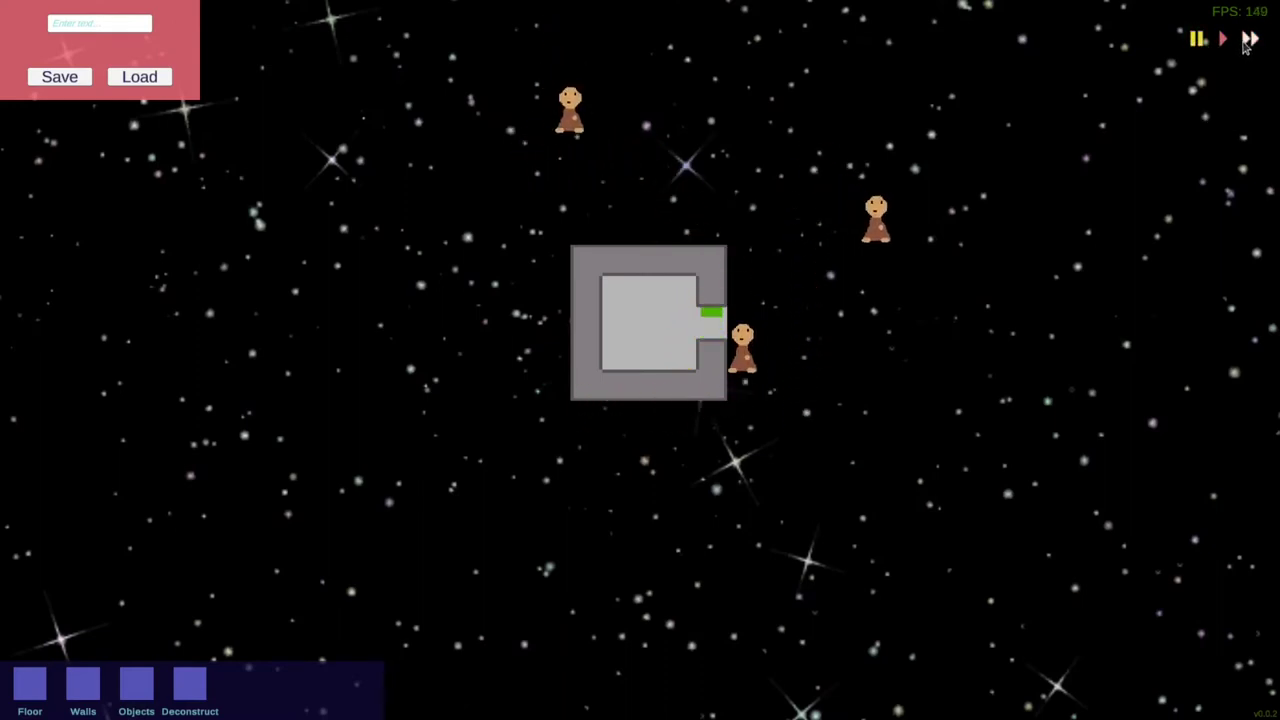
{"action": "left_click", "coordinate": [1245, 47]}
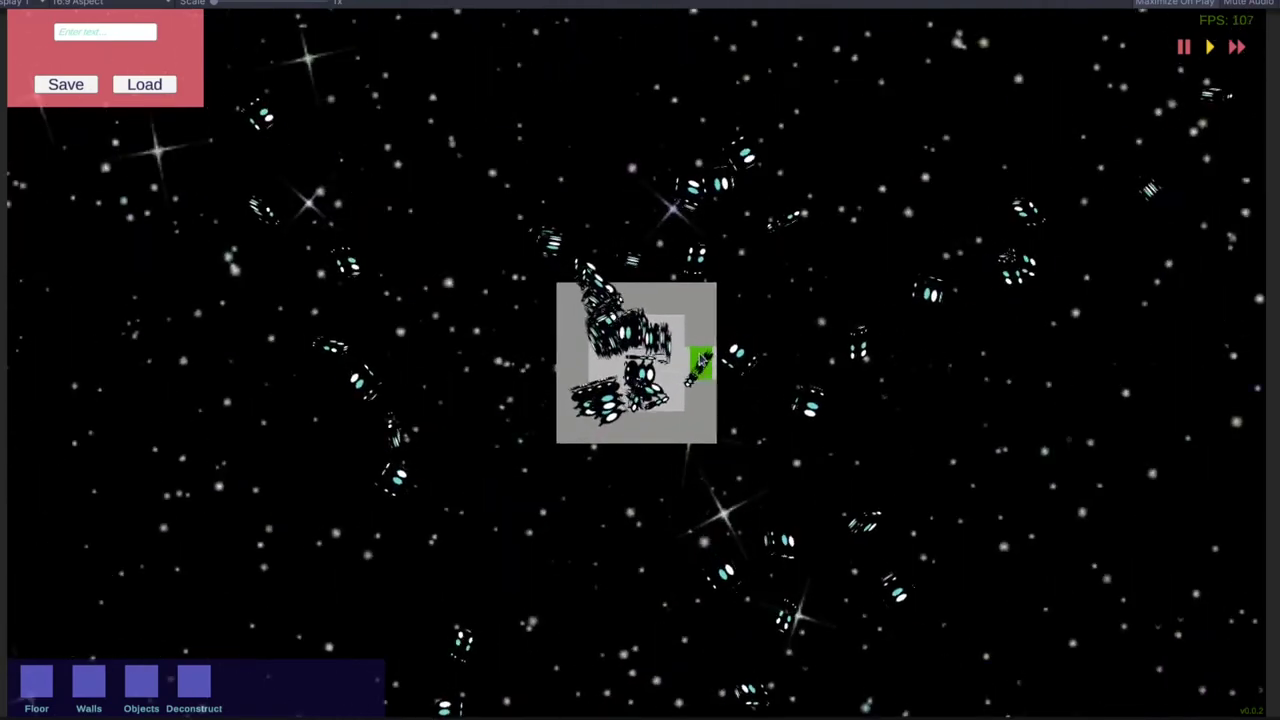
Show the door's info and permissions panels in game, then deselect it.
{"action": "left_click", "coordinate": [700, 362]}
{"action": "left_click", "coordinate": [1040, 445]}
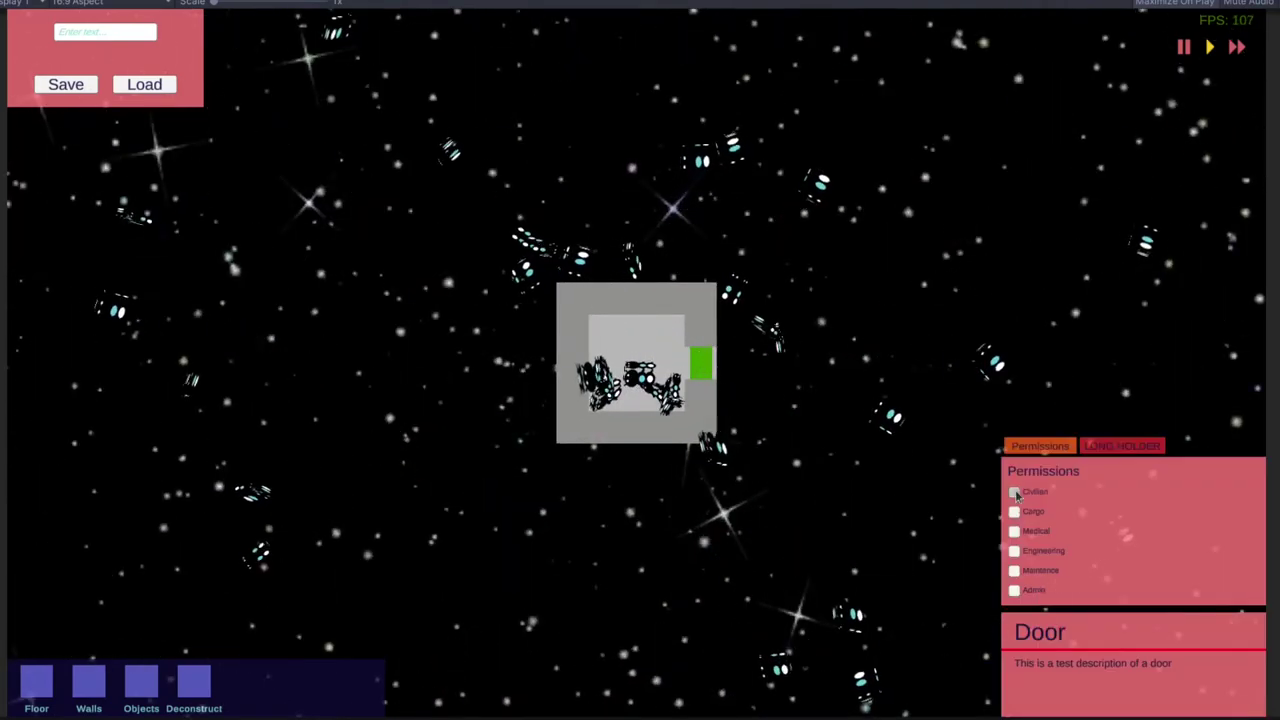
{"action": "left_click", "coordinate": [776, 436]}
{"action": "scroll", "coordinate": [776, 436], "scroll_direction": "down", "scroll_amount": 3}
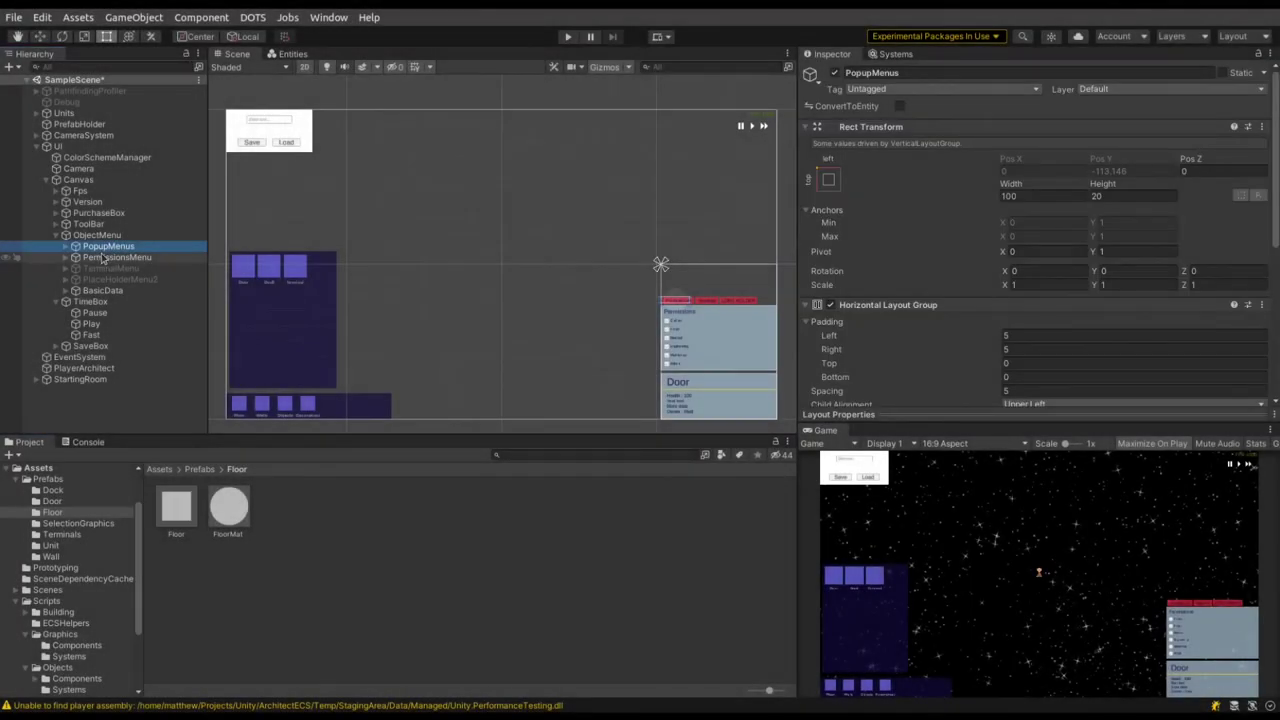
Deactivate PermissionsMenu, PurchaseBox and ObjectMenu via their active toggles in Unity.
{"action": "left_click", "coordinate": [836, 74]}
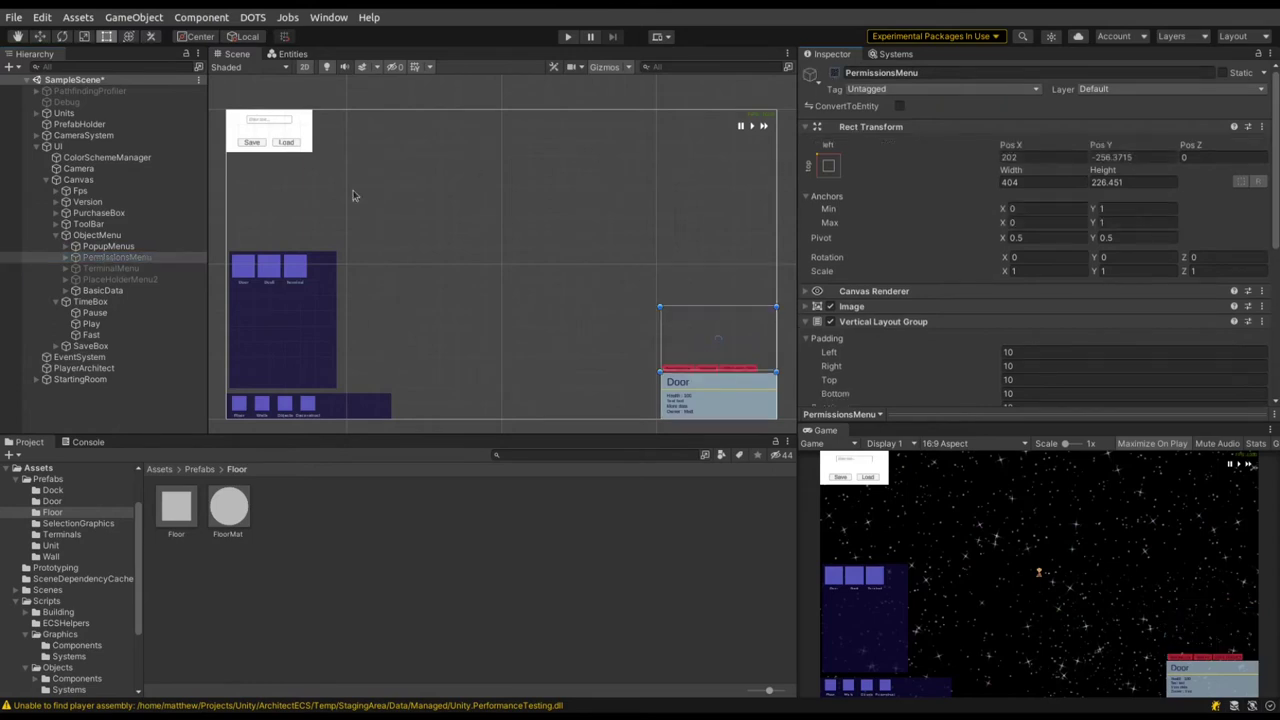
{"action": "left_click", "coordinate": [96, 213]}
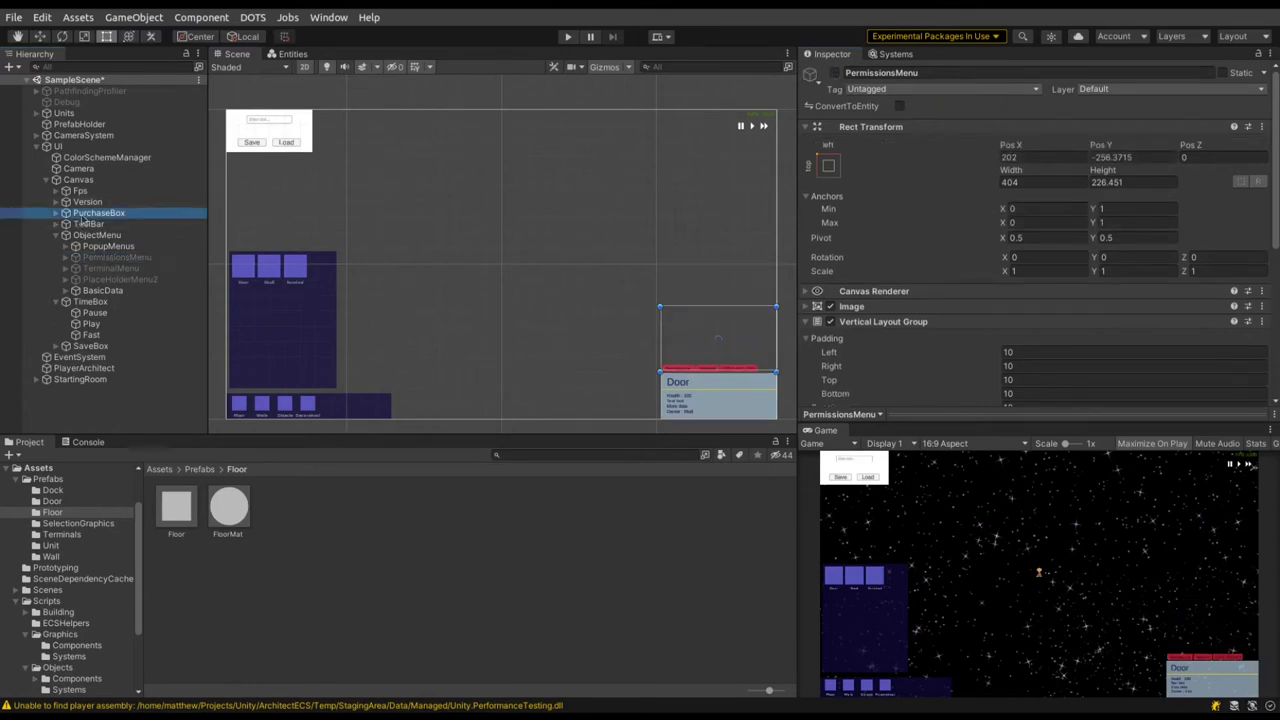
{"action": "left_click", "coordinate": [836, 74]}
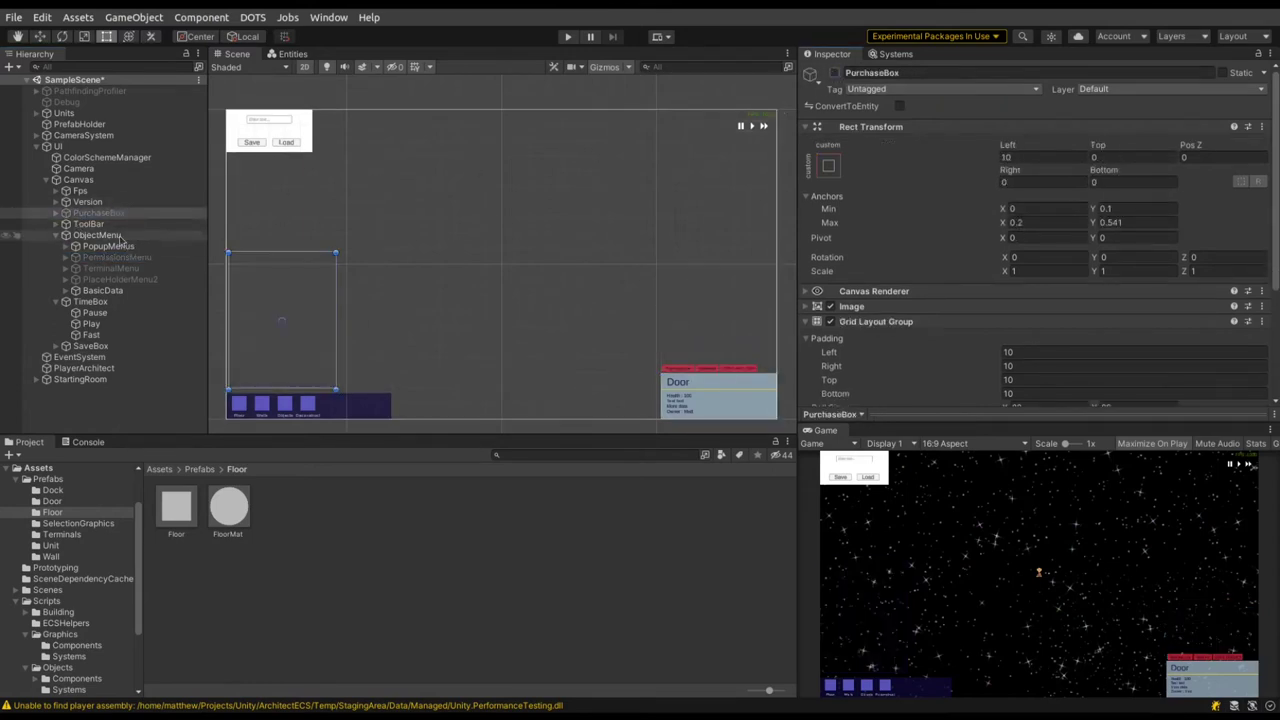
{"action": "left_click", "coordinate": [118, 236]}
{"action": "left_click", "coordinate": [835, 75]}
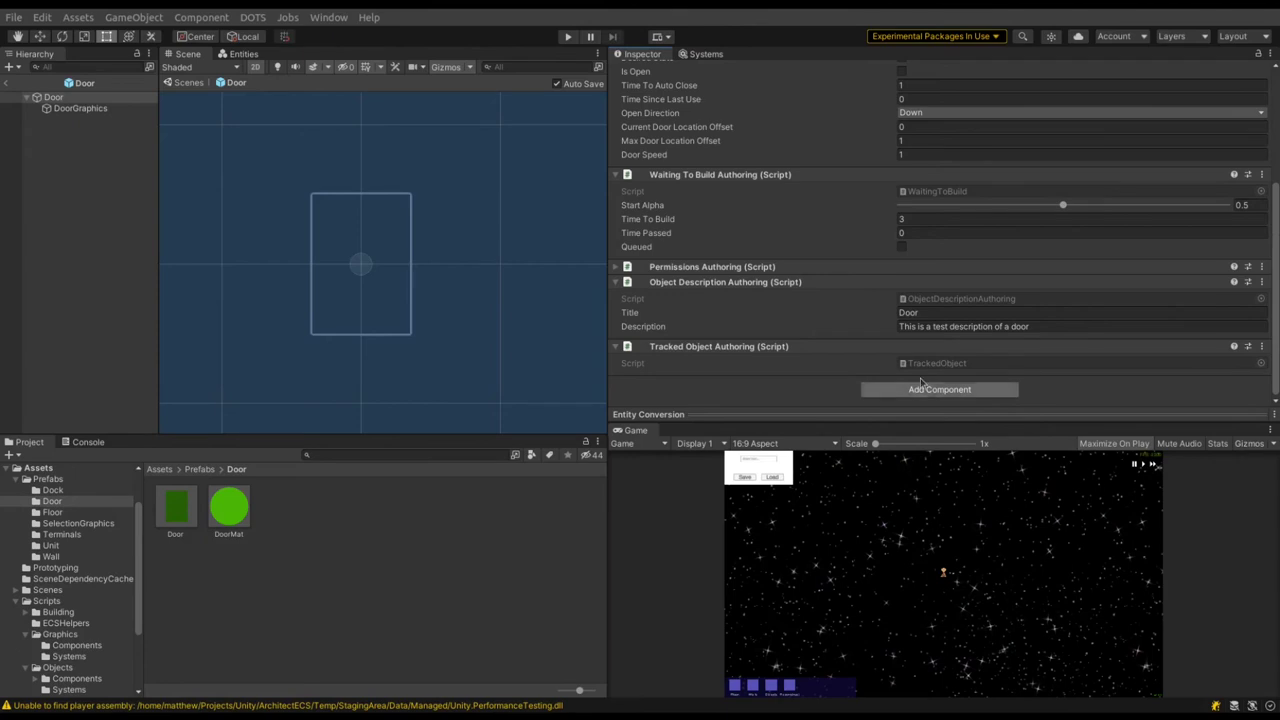
Highlight the Door prefab's description text and expand its Permissions Authoring component.
{"action": "left_click_drag", "start_coordinate": [1030, 328], "coordinate": [885, 330]}
{"action": "left_click", "coordinate": [885, 330]}
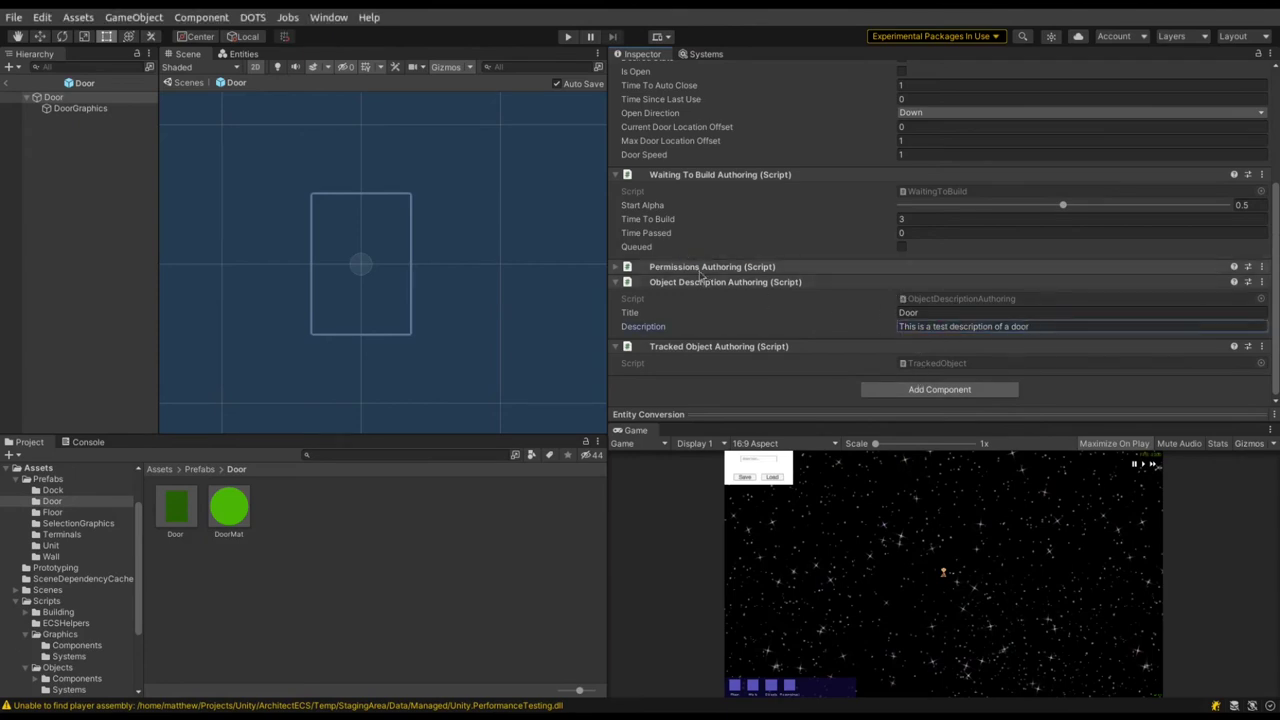
{"action": "left_click", "coordinate": [616, 268]}
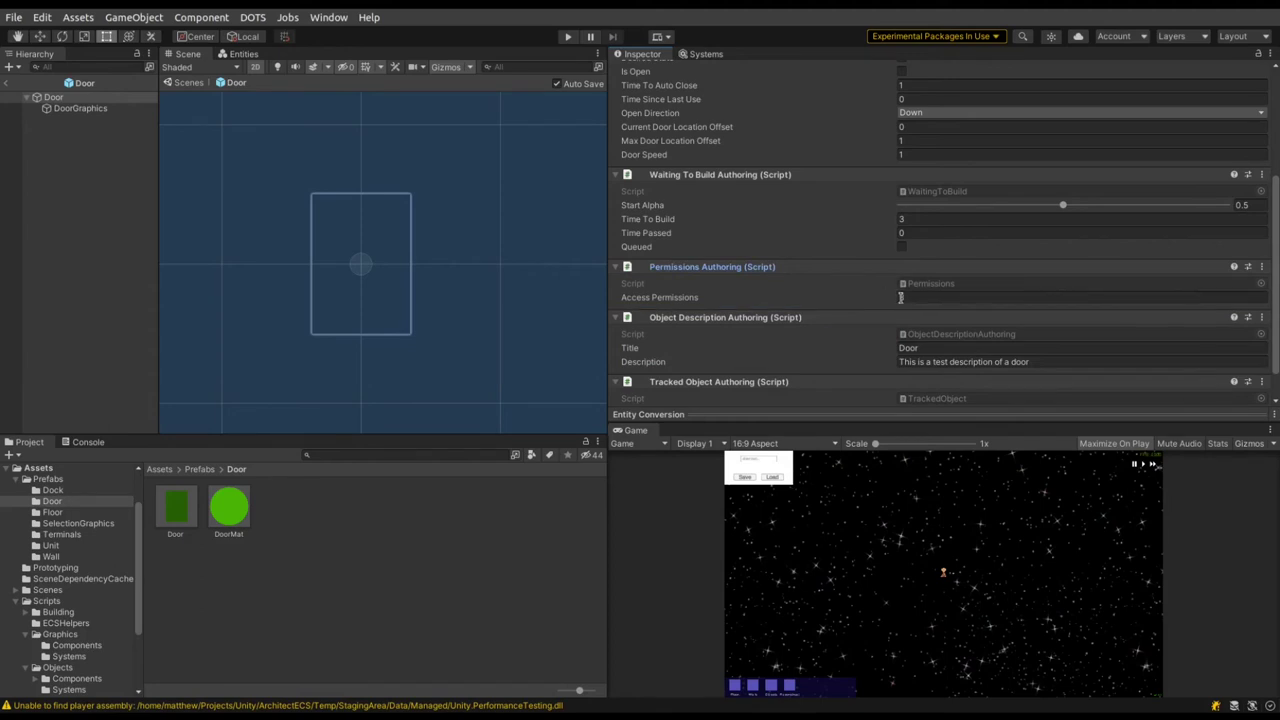
Open the Dock prefab from Prefabs and point out its description text.
{"action": "left_click", "coordinate": [196, 469]}
{"action": "double_click", "coordinate": [179, 510]}
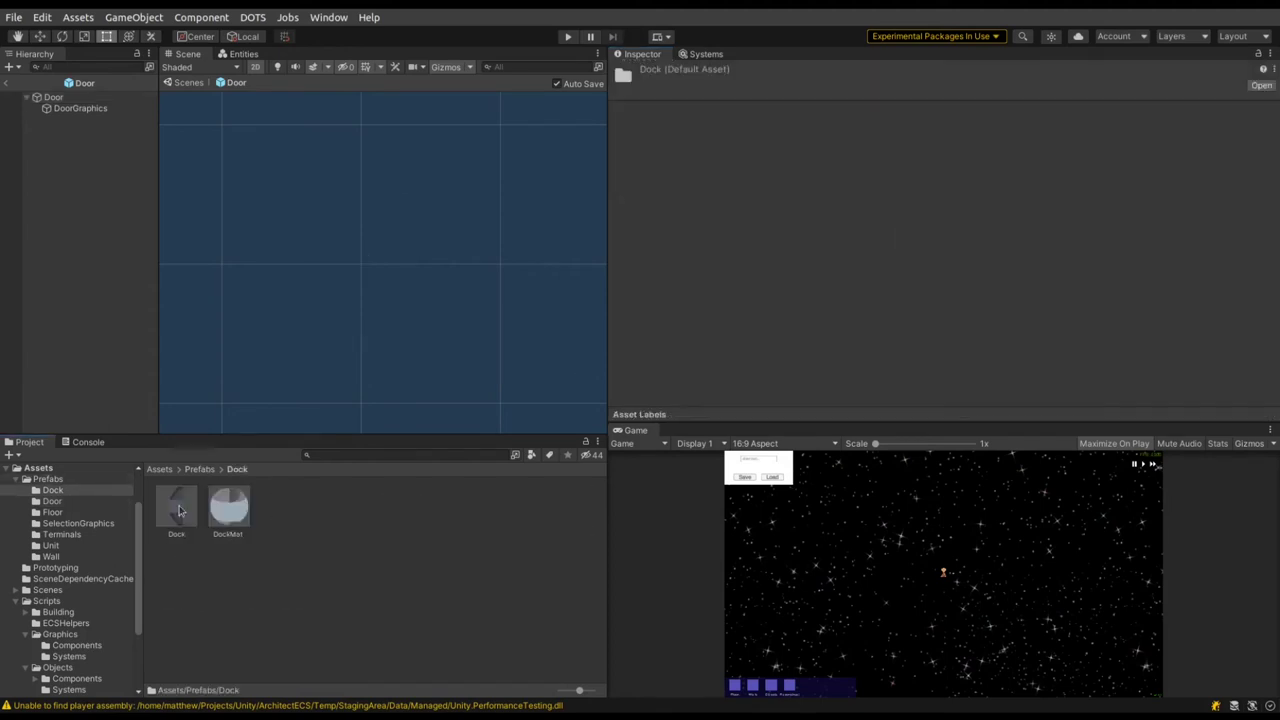
{"action": "left_click", "coordinate": [179, 510]}
{"action": "scroll", "coordinate": [763, 246], "scroll_direction": "down", "scroll_amount": 5}
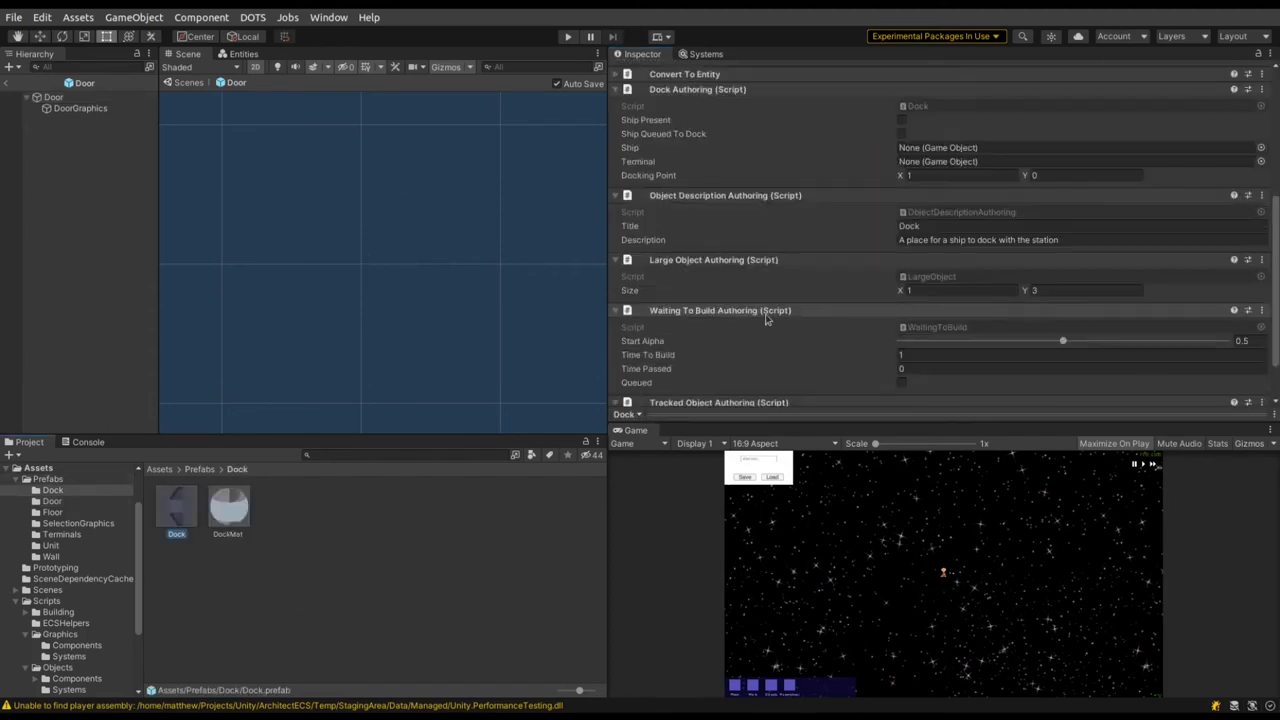
{"action": "left_click_drag", "start_coordinate": [907, 184], "coordinate": [974, 187]}
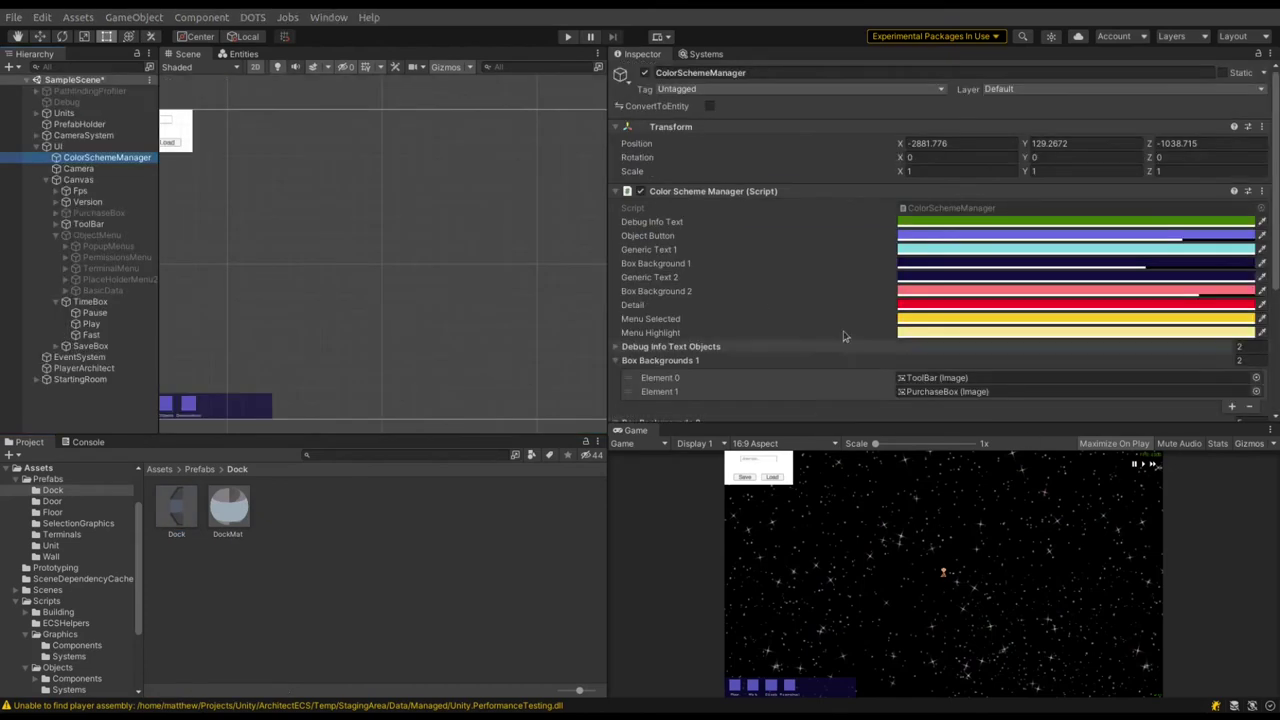
Scroll through the ColorSchemeManager's colour scheme settings in the Inspector.
{"action": "scroll", "coordinate": [815, 336], "scroll_direction": "down", "scroll_amount": 5}
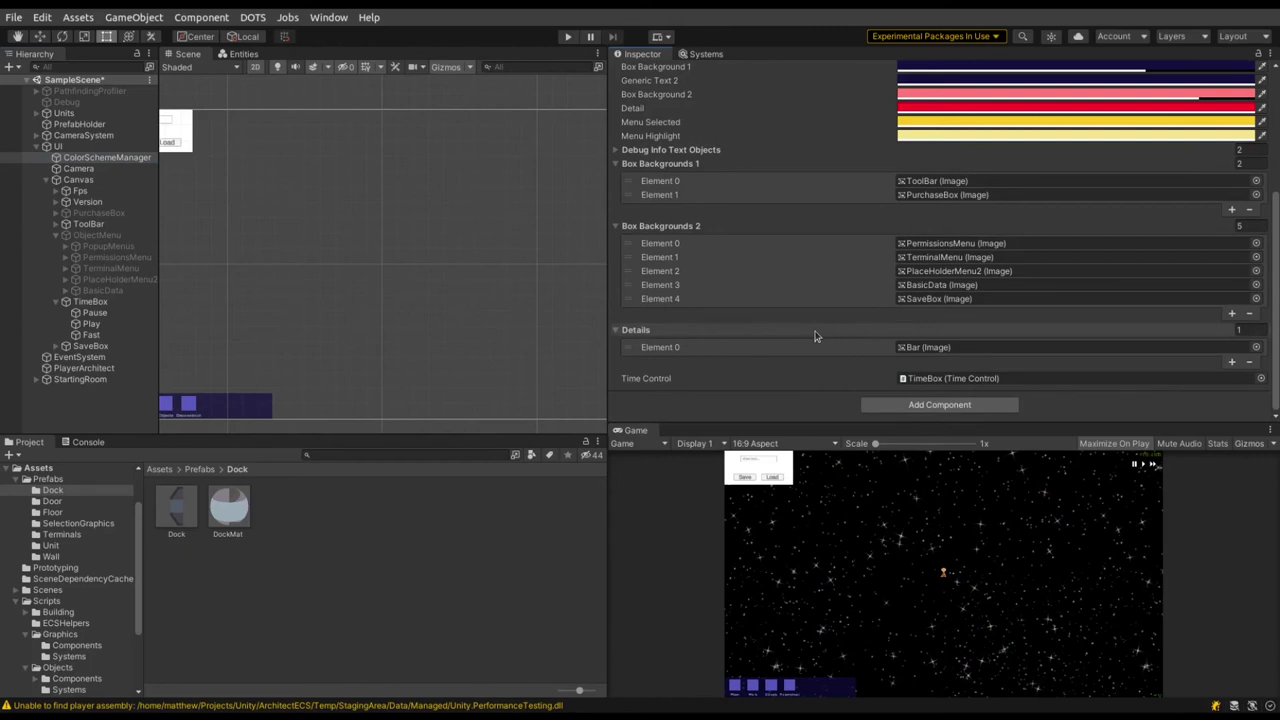
{"action": "scroll", "coordinate": [815, 336], "scroll_direction": "up", "scroll_amount": 5}
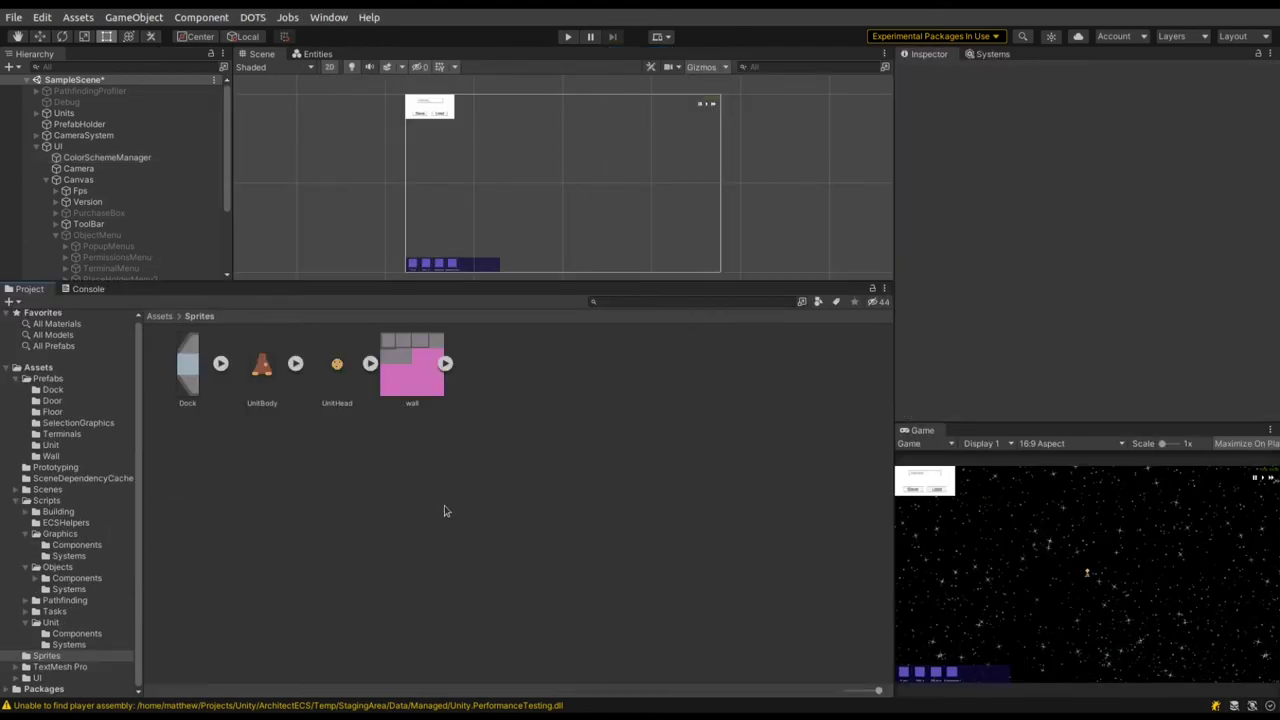
Inspect the wall sprite's slices and import settings plus UnitHead's, then collapse the wall sprite.
{"action": "left_click", "coordinate": [446, 364]}
{"action": "left_click", "coordinate": [486, 364]}
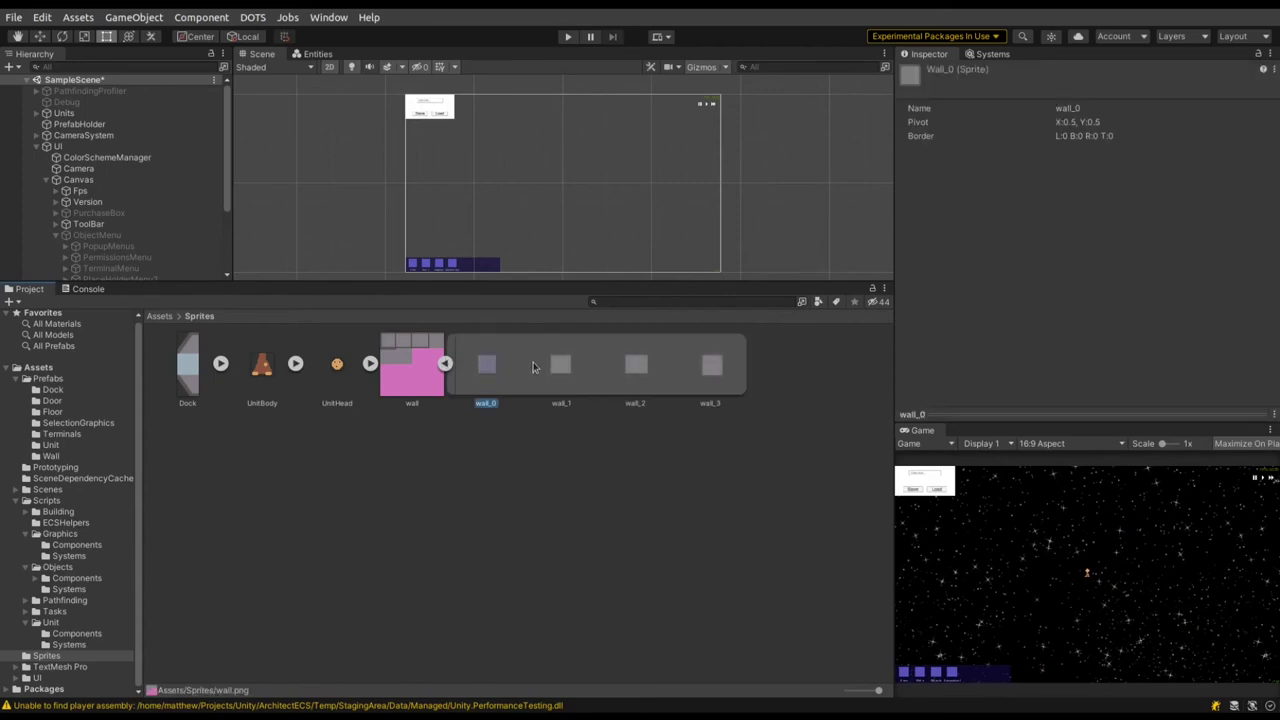
{"action": "left_click", "coordinate": [560, 366]}
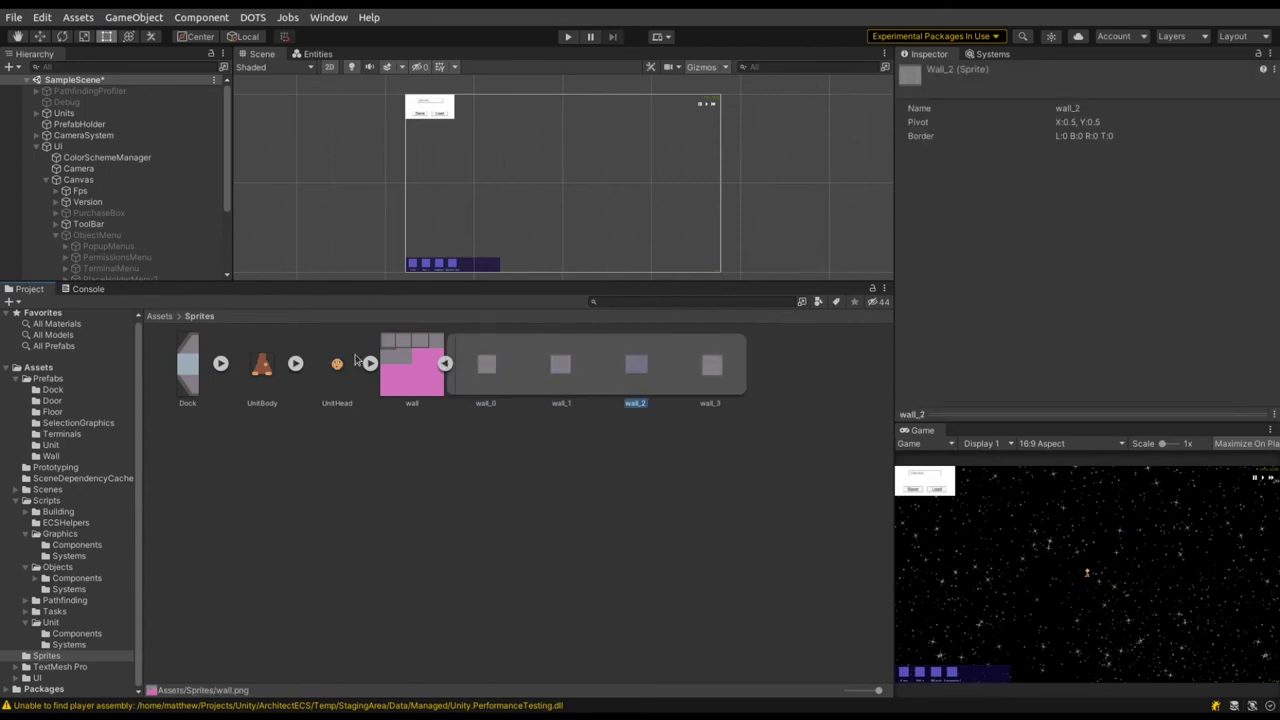
{"action": "left_click", "coordinate": [418, 371]}
{"action": "left_click", "coordinate": [330, 362]}
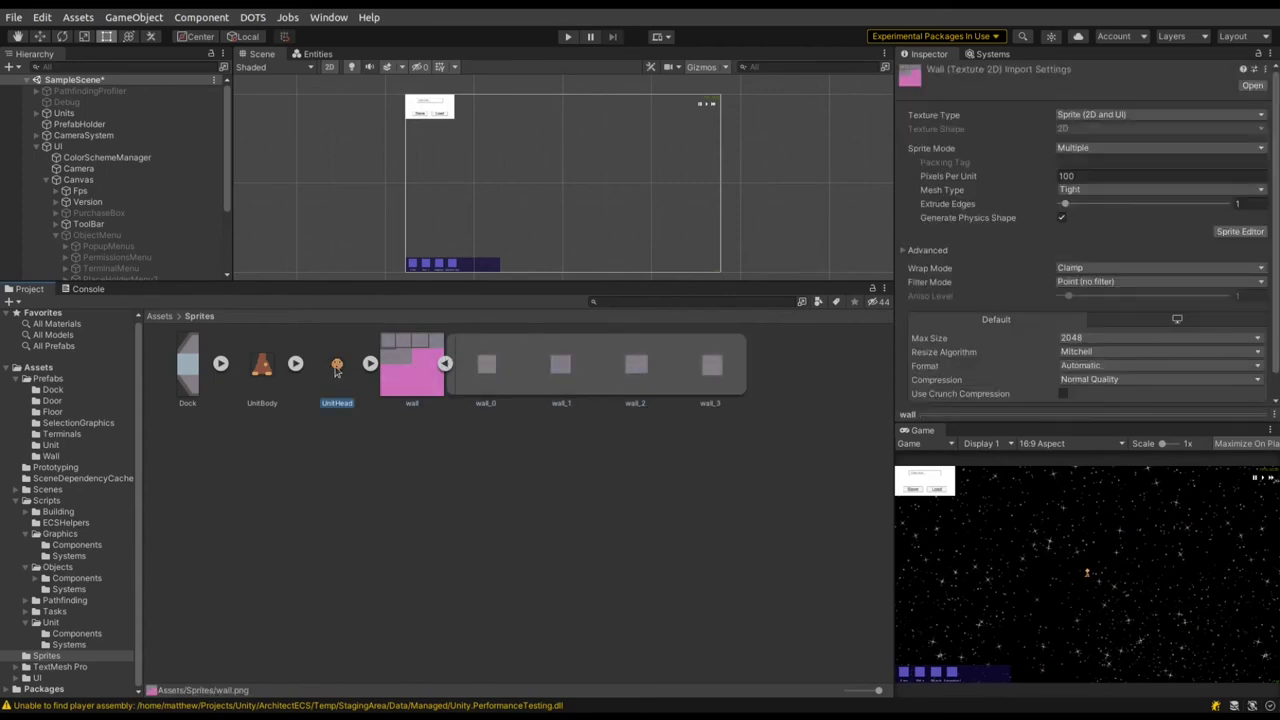
{"action": "left_click", "coordinate": [328, 480]}
{"action": "left_click", "coordinate": [446, 364]}
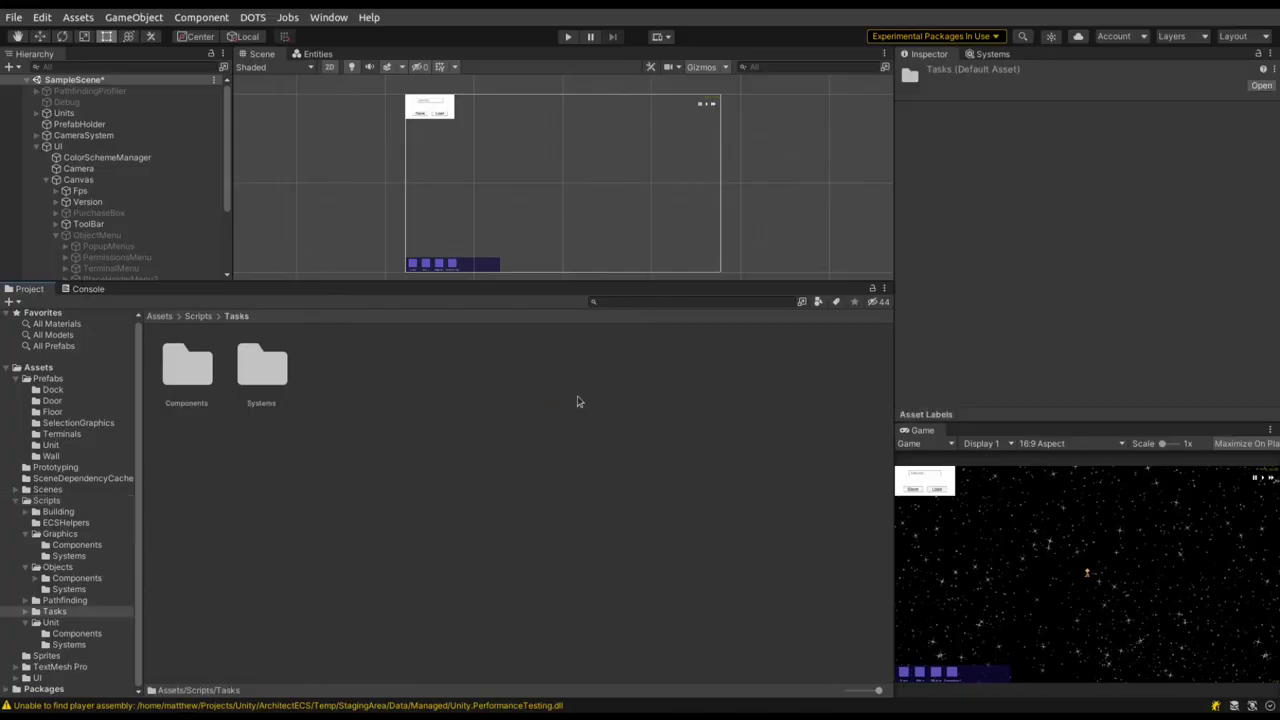
Preview the CheckTerminal, PeriodicallyWander, TaskPool and BuildObject system scripts, then open Tasks > Components.
{"action": "double_click", "coordinate": [286, 381]}
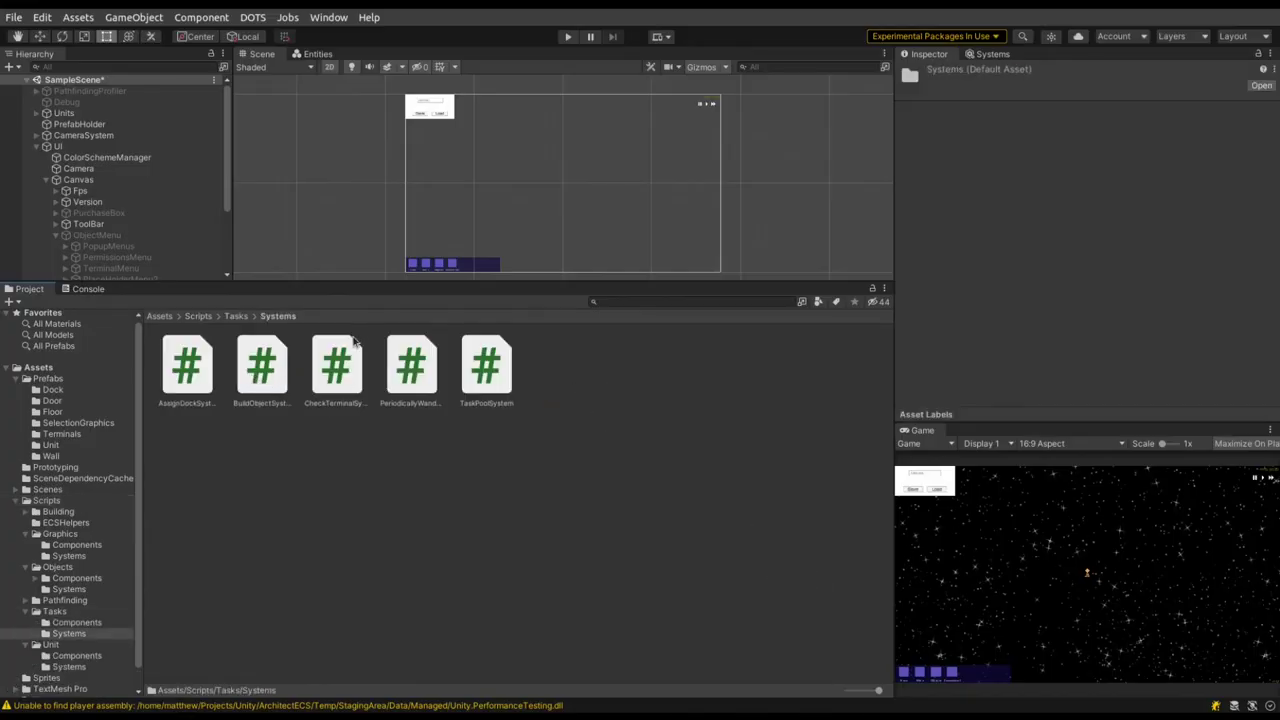
{"action": "left_click", "coordinate": [352, 375]}
{"action": "left_click", "coordinate": [405, 380]}
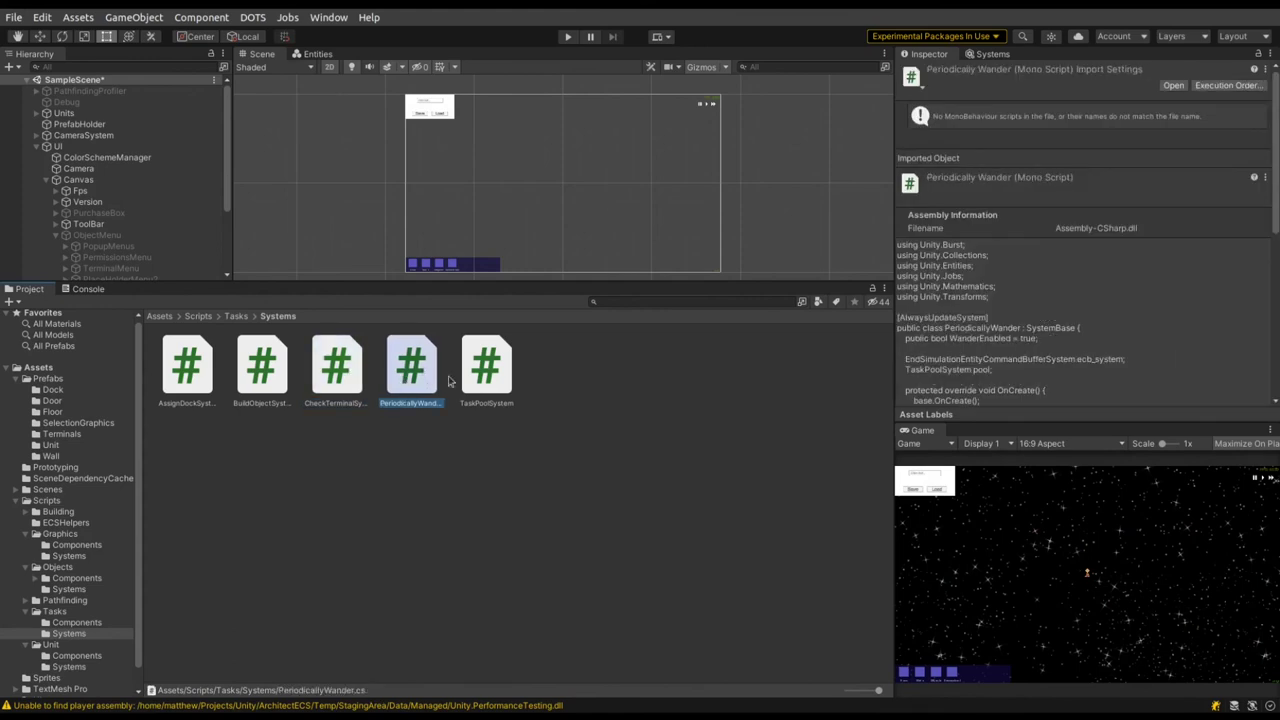
{"action": "left_click", "coordinate": [465, 382]}
{"action": "left_click", "coordinate": [280, 382]}
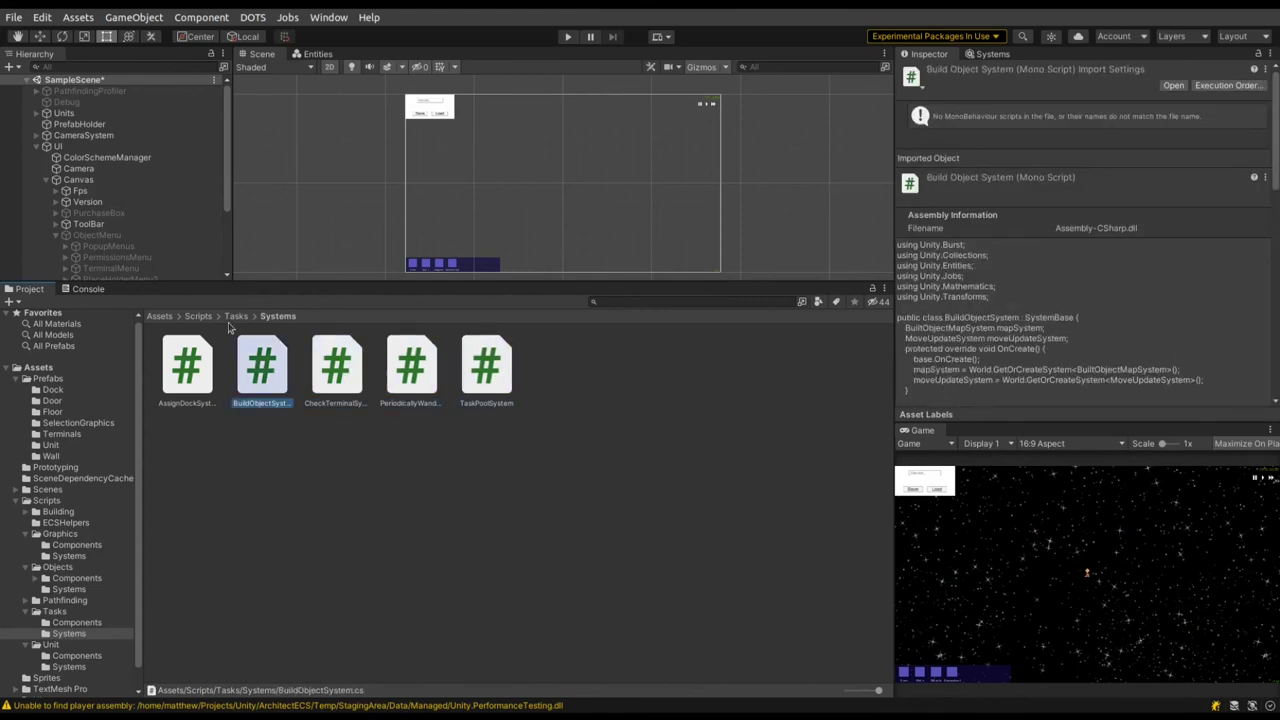
{"action": "left_click", "coordinate": [241, 317]}
{"action": "double_click", "coordinate": [212, 366]}
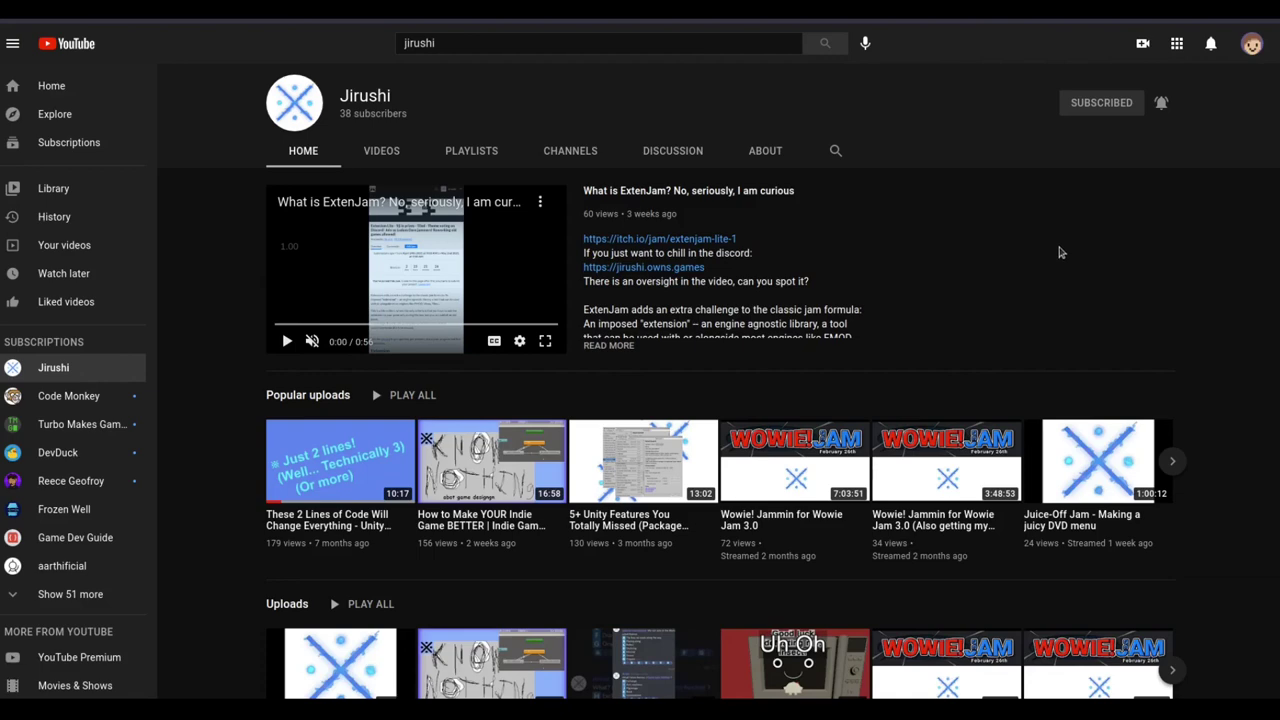
Advance the channel's Popular uploads row to later videos and scroll back up to the header.
{"action": "scroll", "coordinate": [1062, 253], "scroll_direction": "down", "scroll_amount": 3}
{"action": "left_click", "coordinate": [1172, 312]}
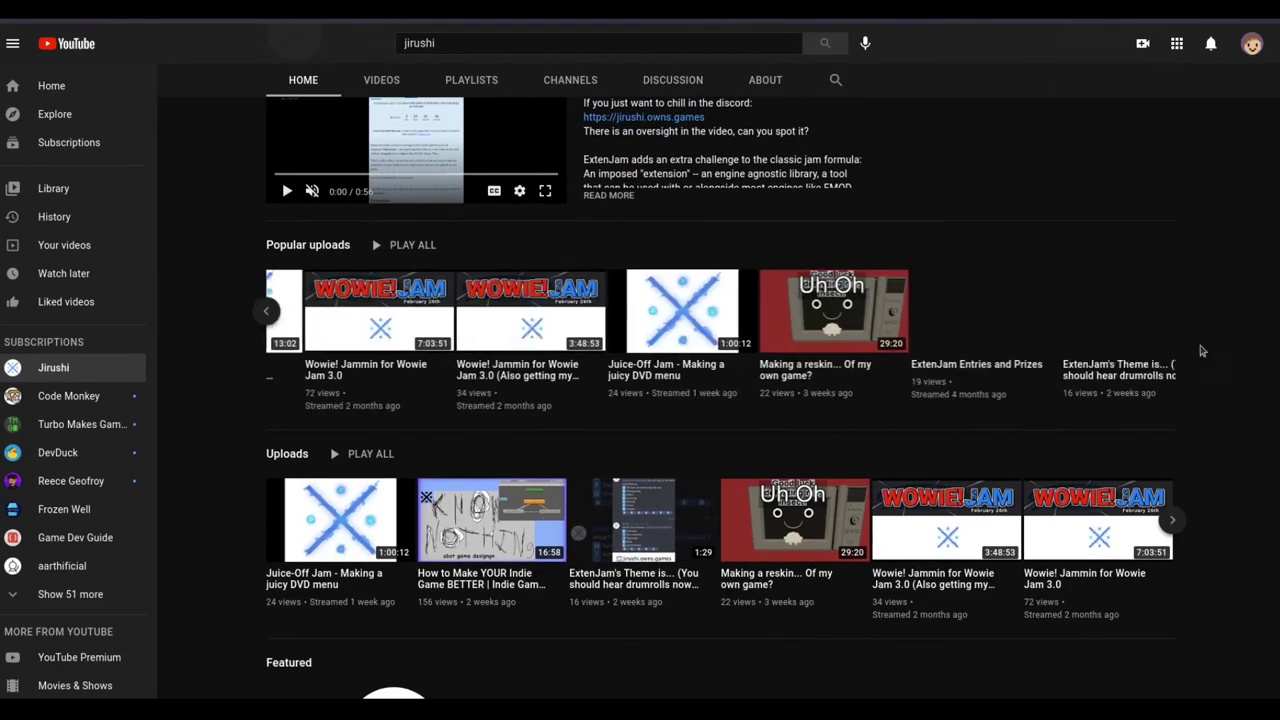
{"action": "scroll", "coordinate": [1202, 351], "scroll_direction": "down", "scroll_amount": 3}
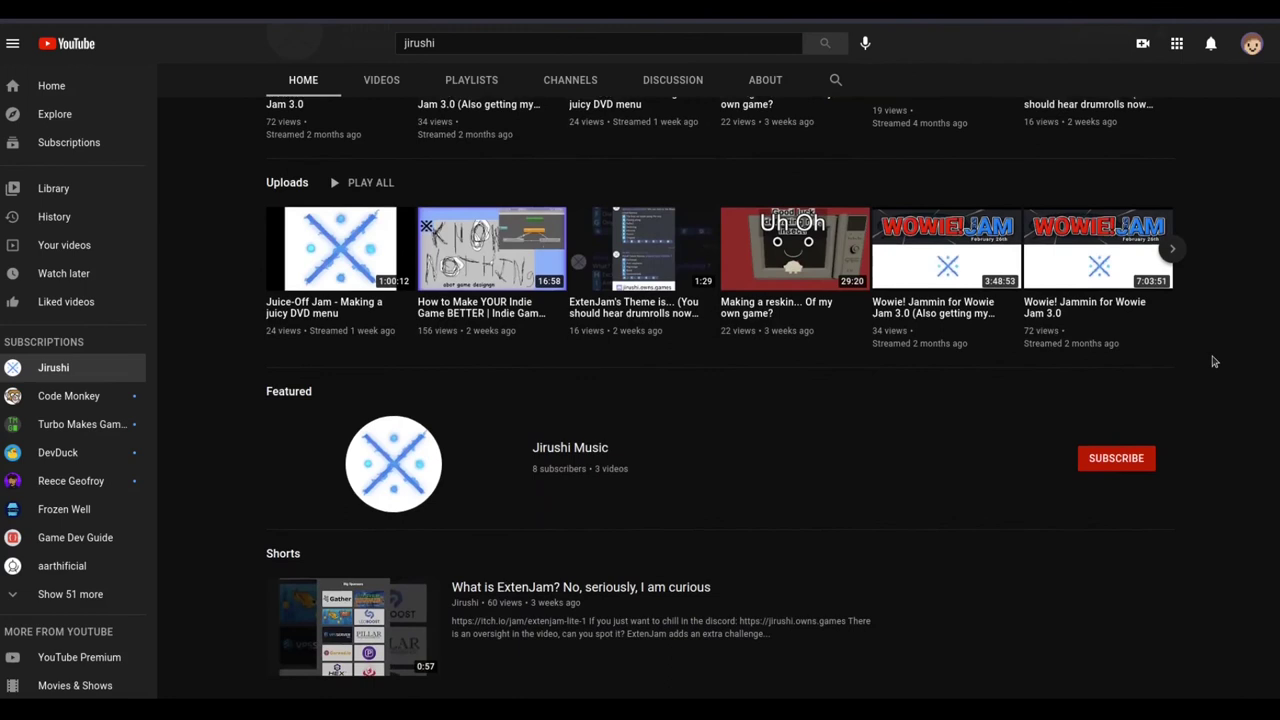
{"action": "scroll", "coordinate": [1213, 361], "scroll_direction": "up", "scroll_amount": 5}
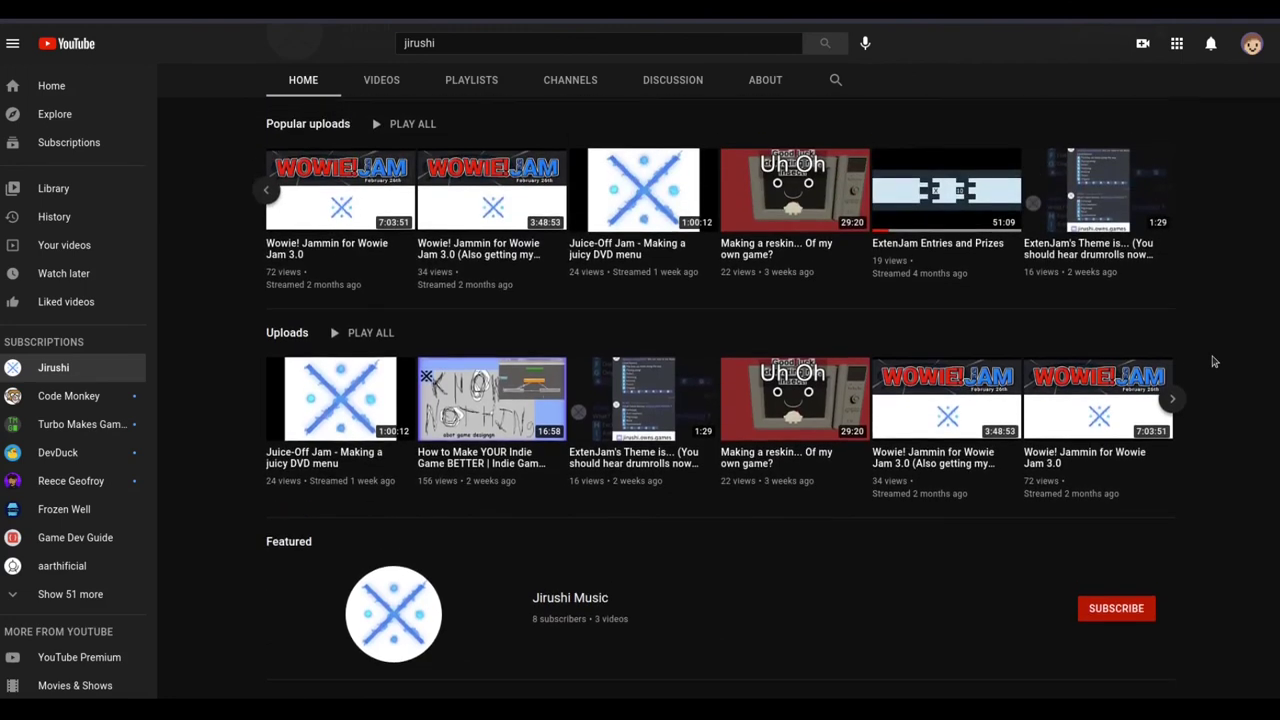